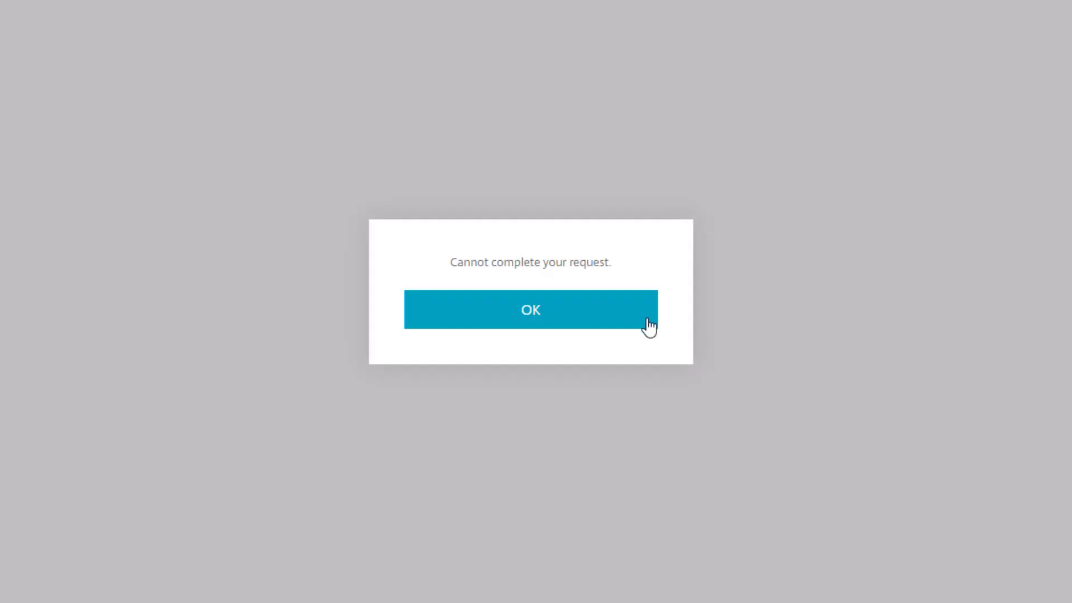
- Dismiss the 'Cannot complete your request' error and try launching the W2008 desktop
click(648, 327)
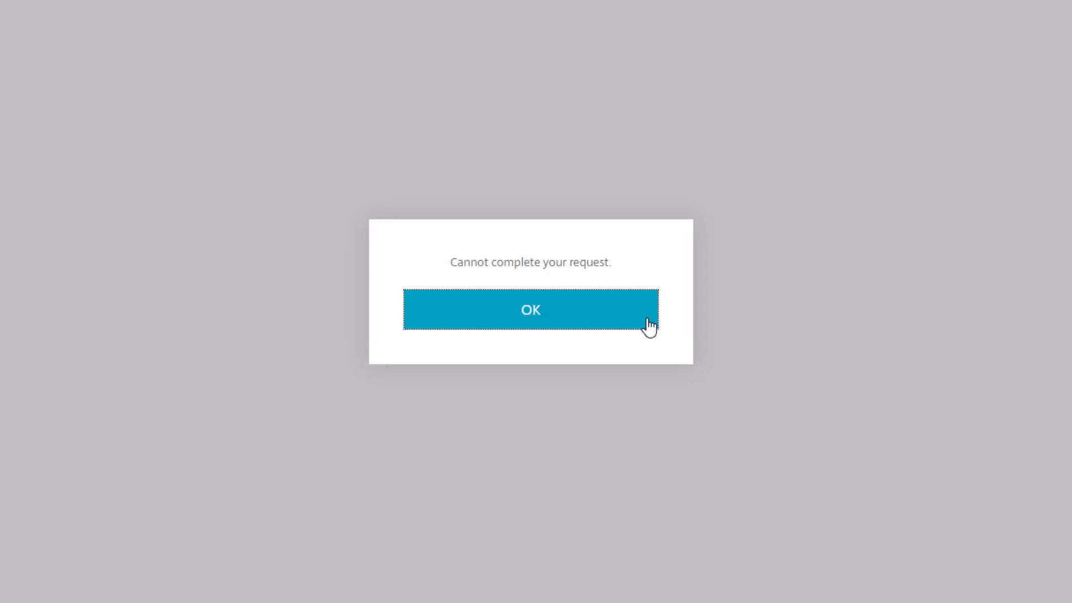
click(648, 327)
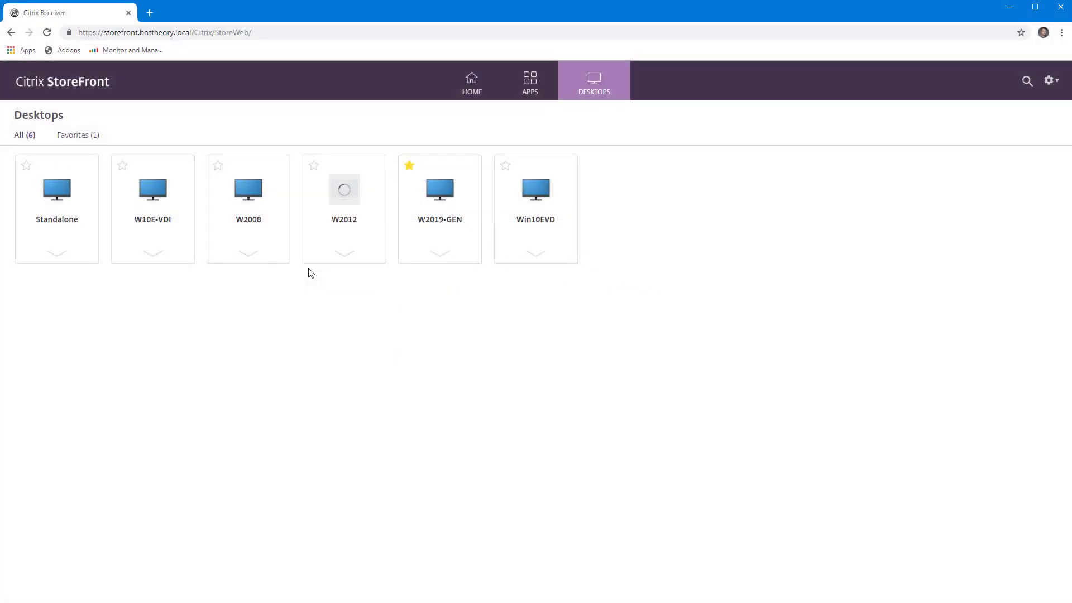
click(249, 203)
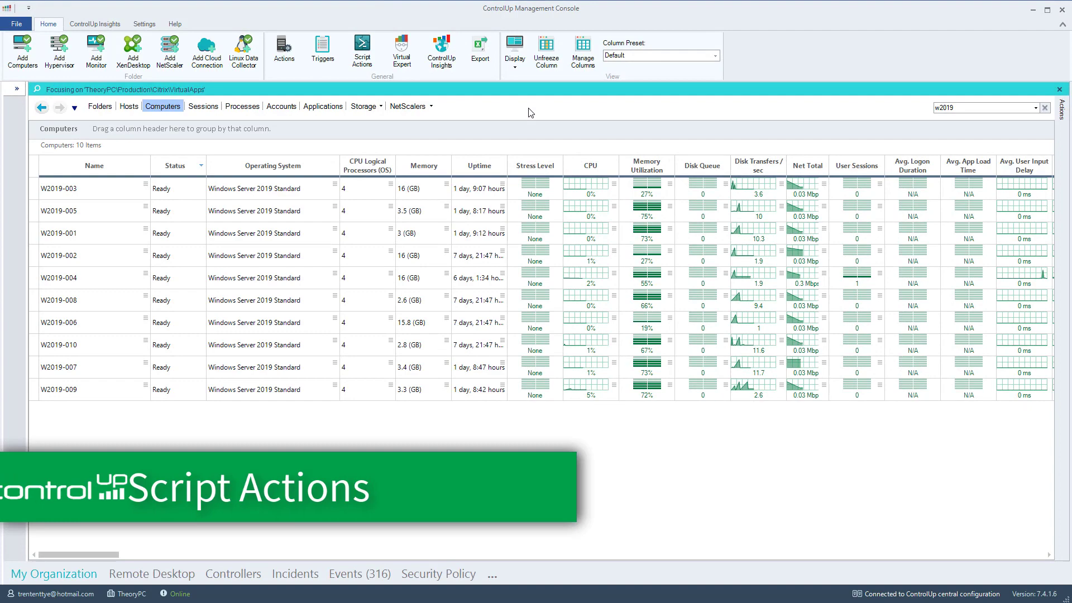
- Show the Organizational script-actions and select 'CA - Citrix Database Down - Start CDF Trace'
click(362, 53)
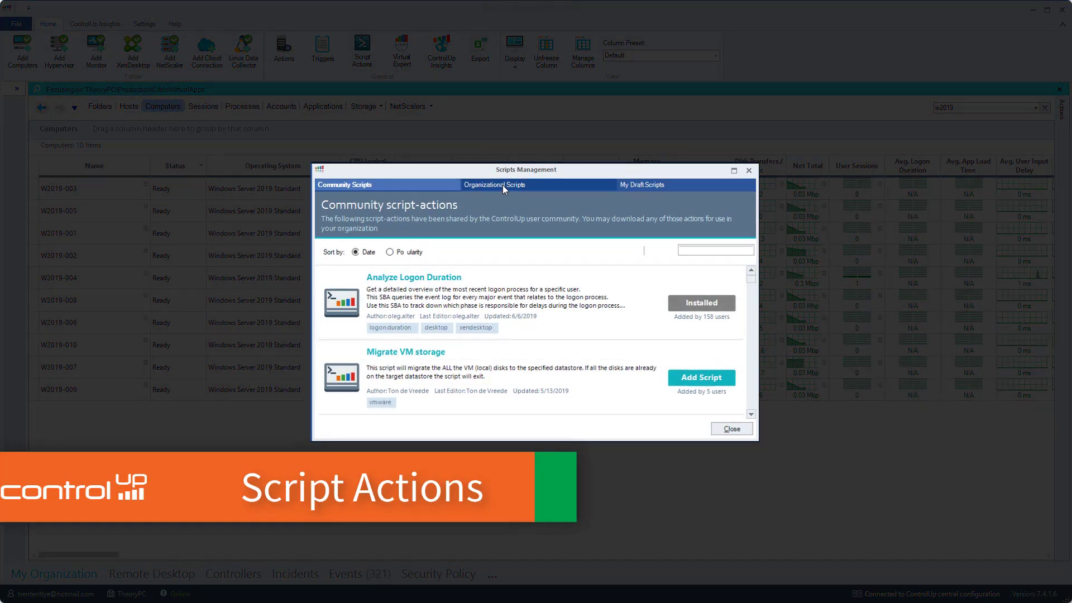
click(500, 185)
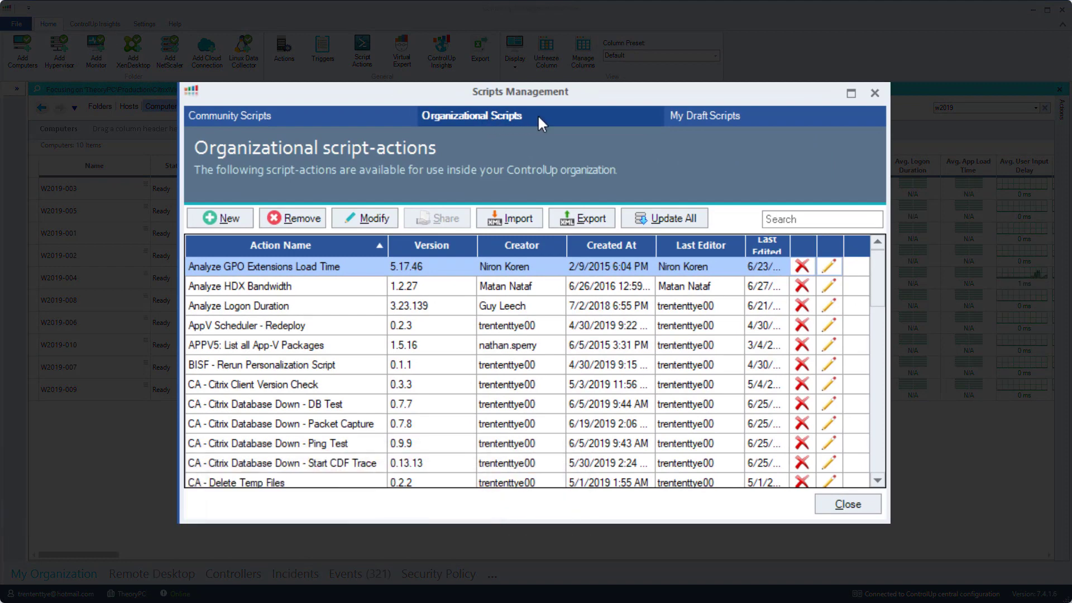
drag(380, 404, 375, 472)
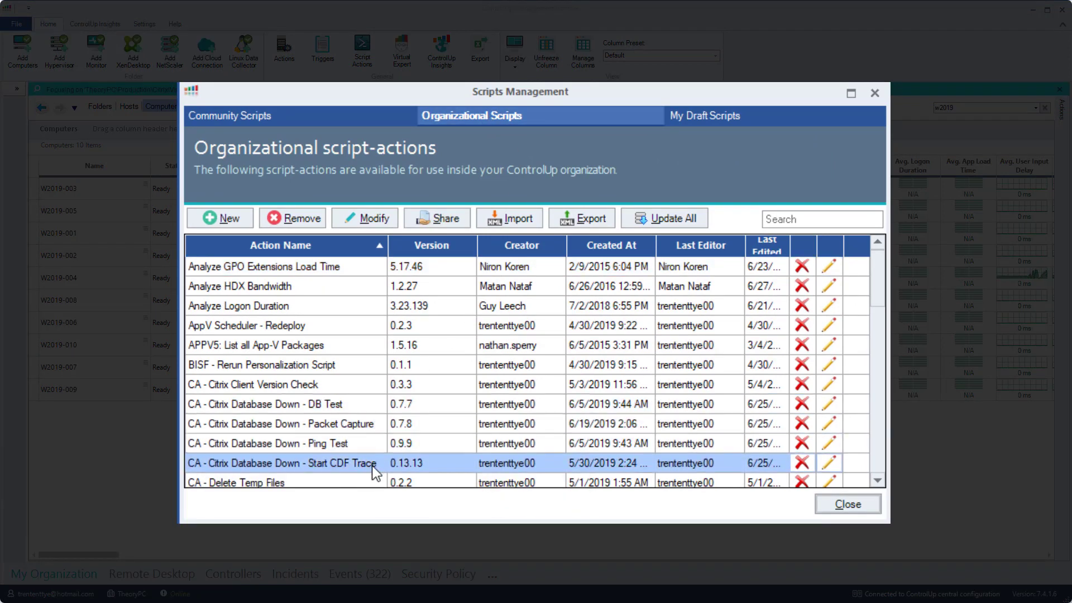
- Open Start CDF Trace's properties and review its Settings, Script and Arguments tabs
click(381, 220)
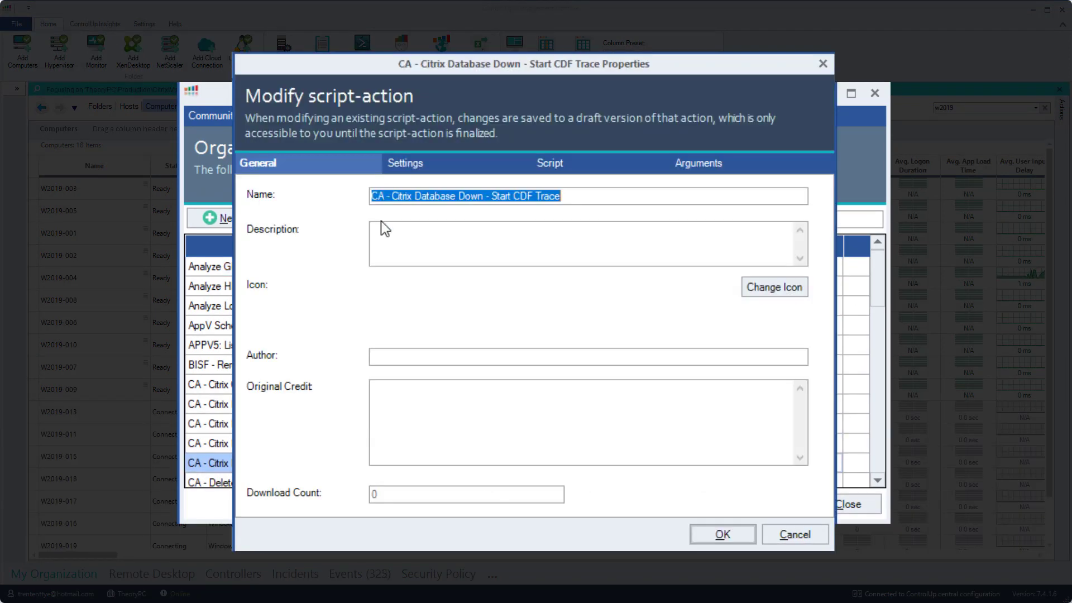
click(458, 170)
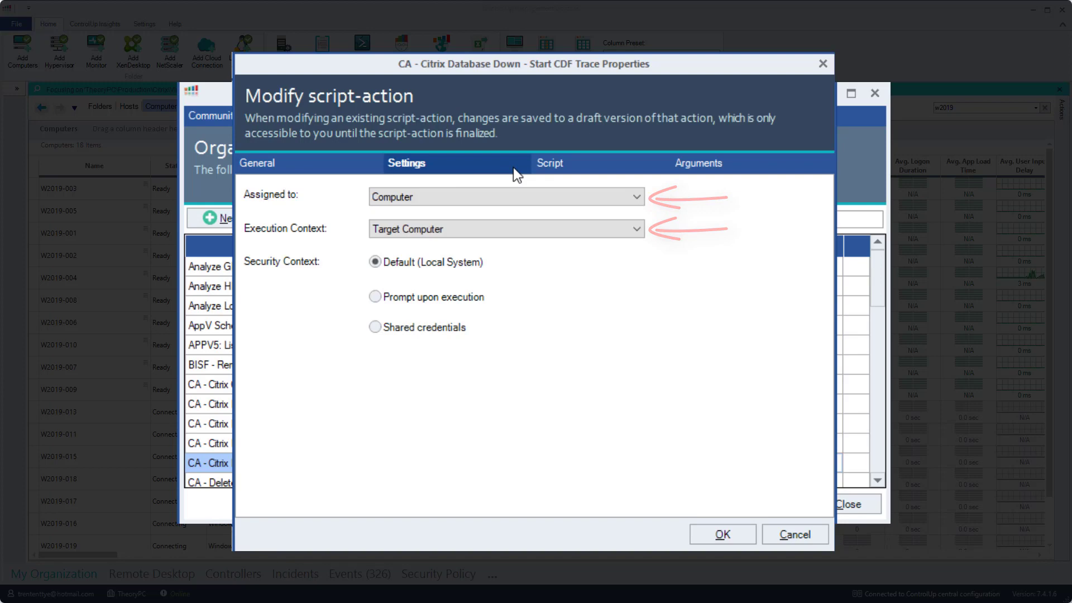
click(563, 170)
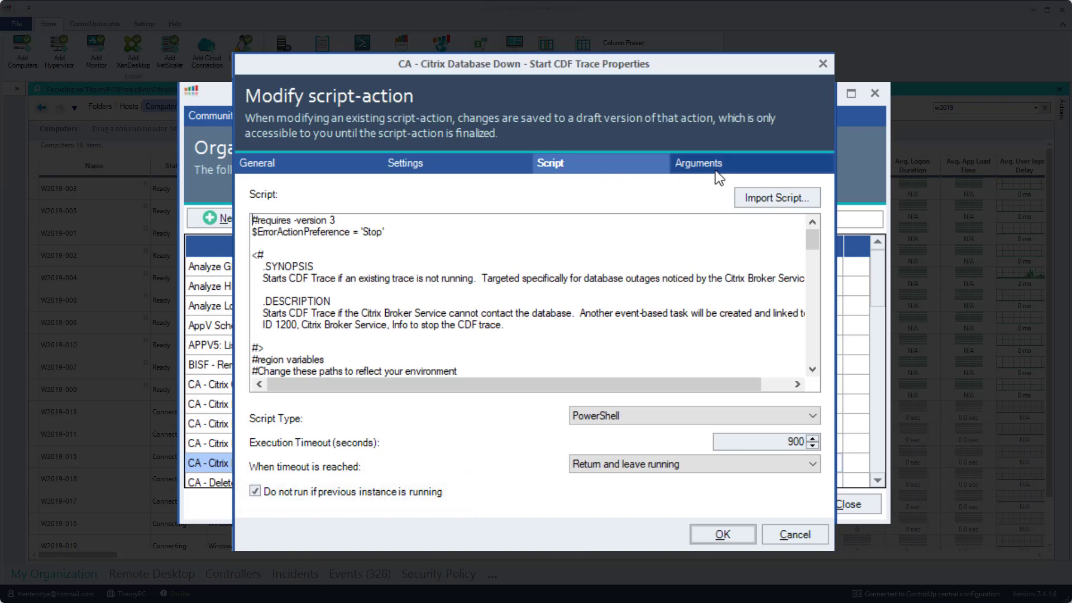
click(698, 170)
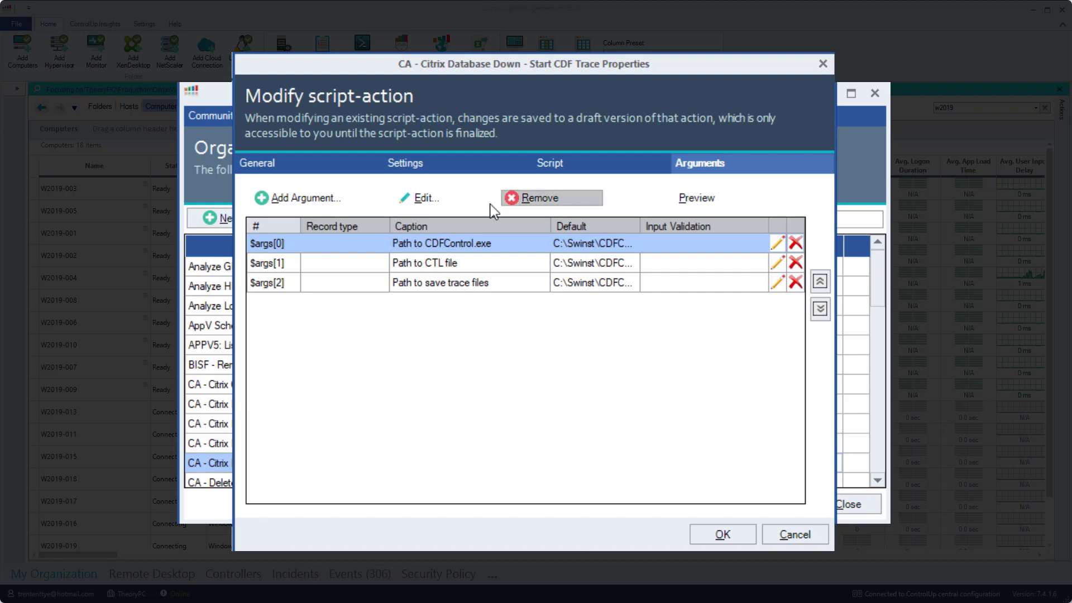
- Inspect the CDFControl.exe path, CTL file and trace files path arguments without changing them
click(447, 196)
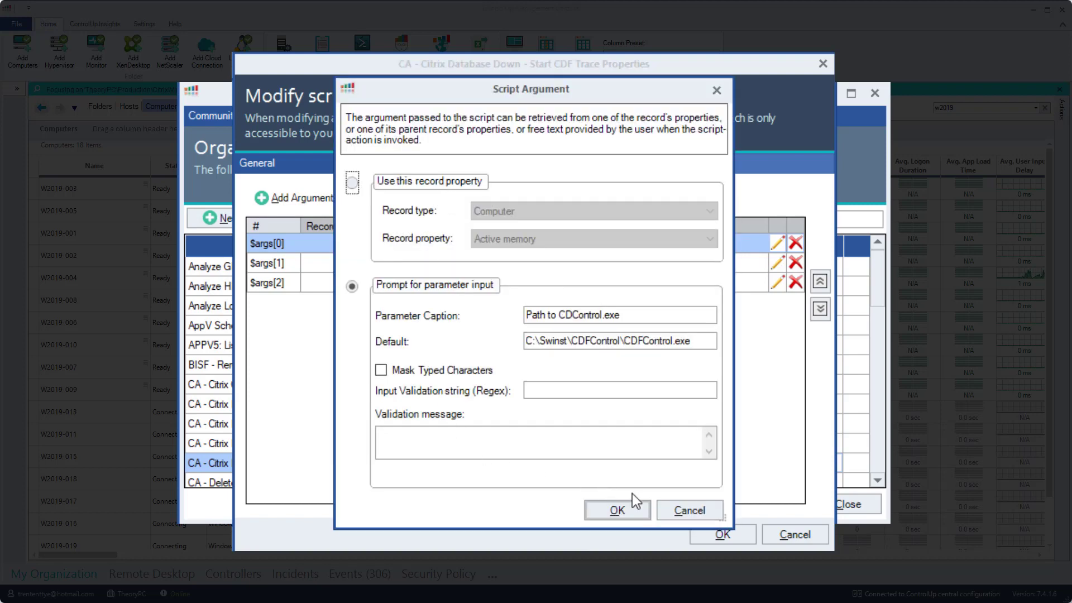
click(674, 509)
click(449, 261)
click(431, 202)
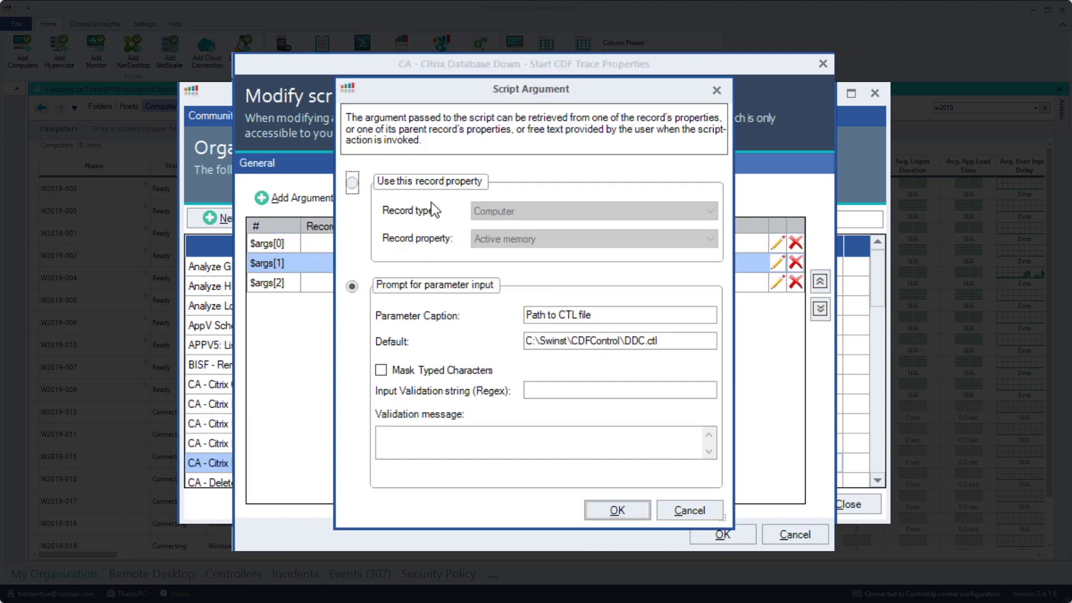
click(691, 512)
click(499, 282)
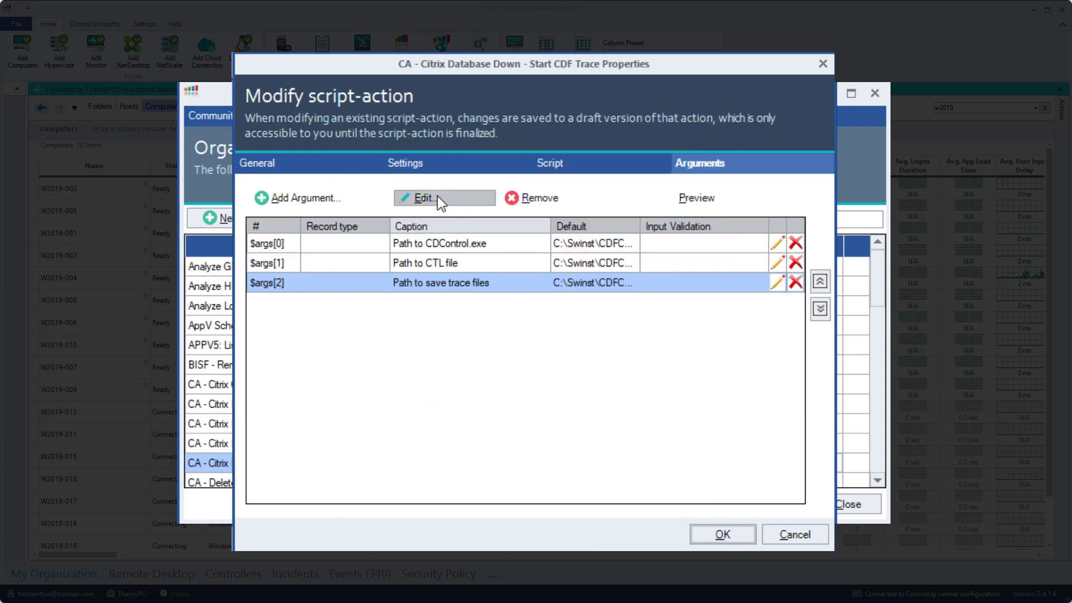
click(438, 199)
click(687, 513)
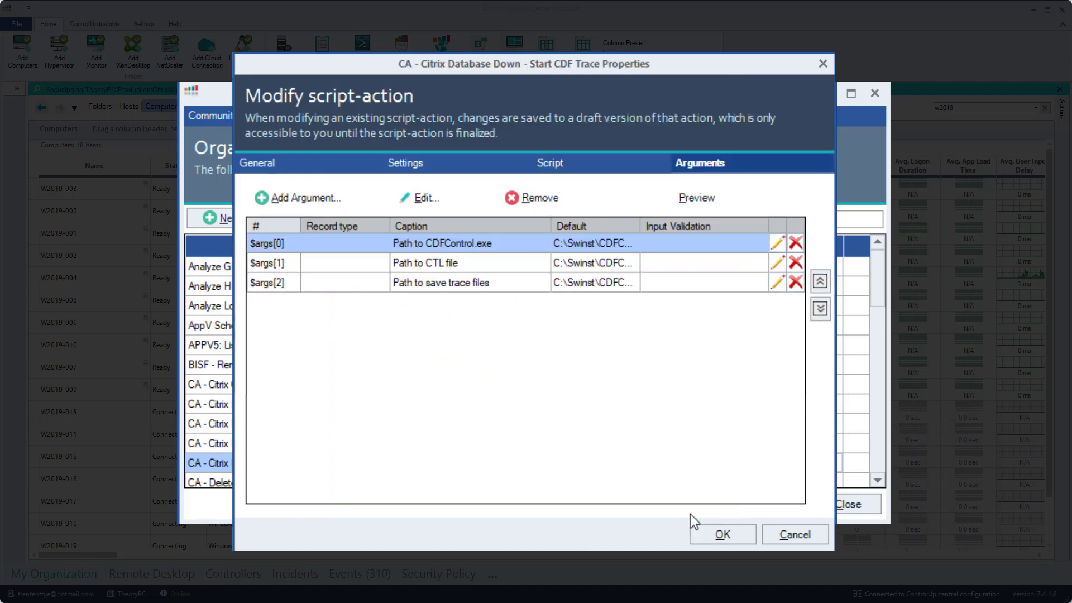
- Close Start CDF Trace, then review the Ping Test script-action's settings, script and trace path argument
click(731, 533)
click(374, 443)
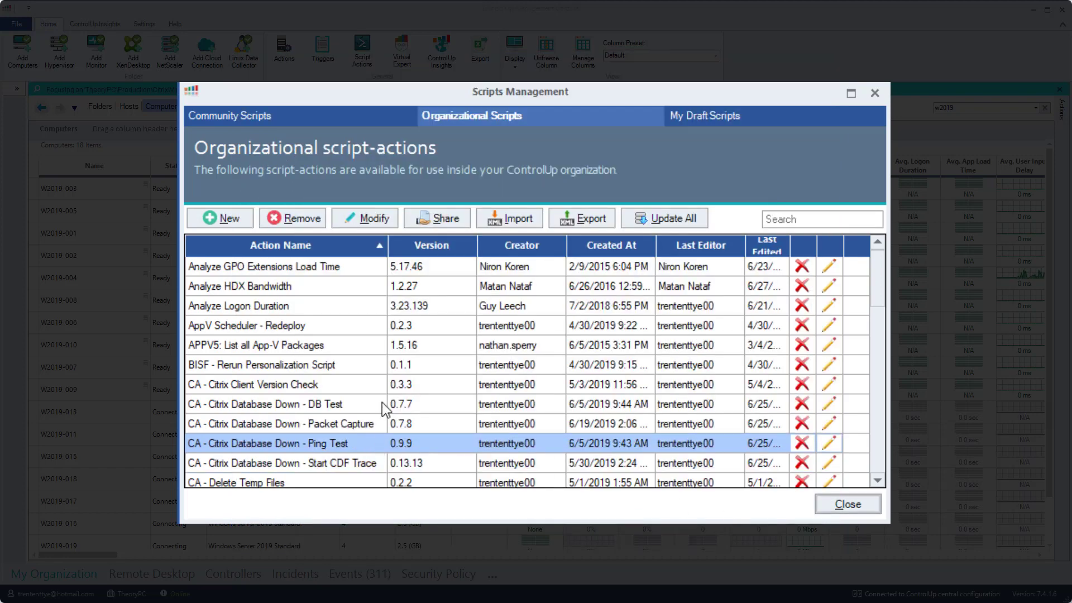
click(364, 217)
click(491, 167)
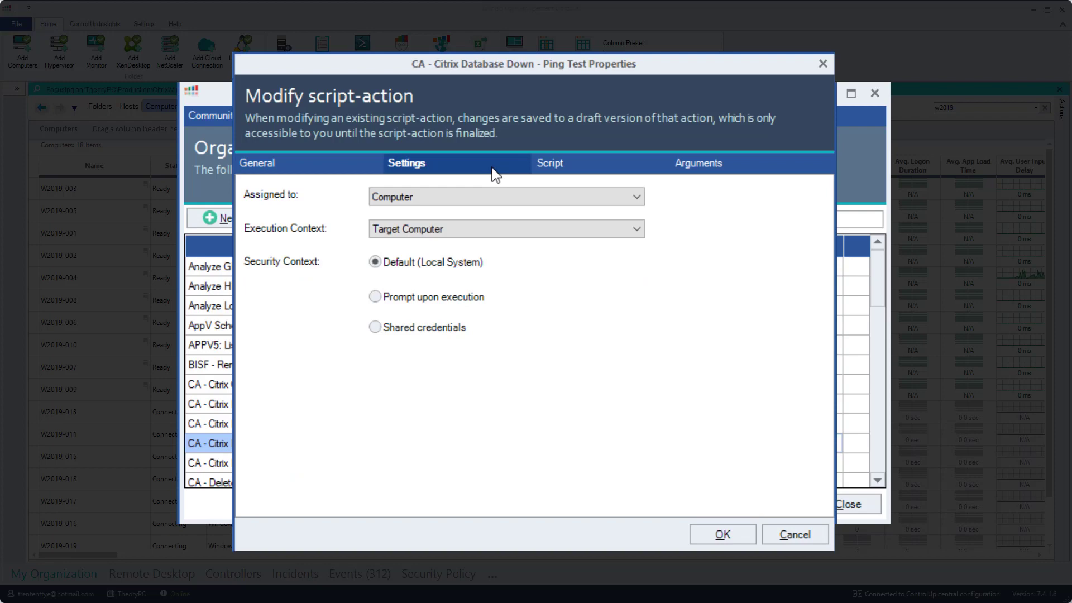
click(630, 170)
click(745, 174)
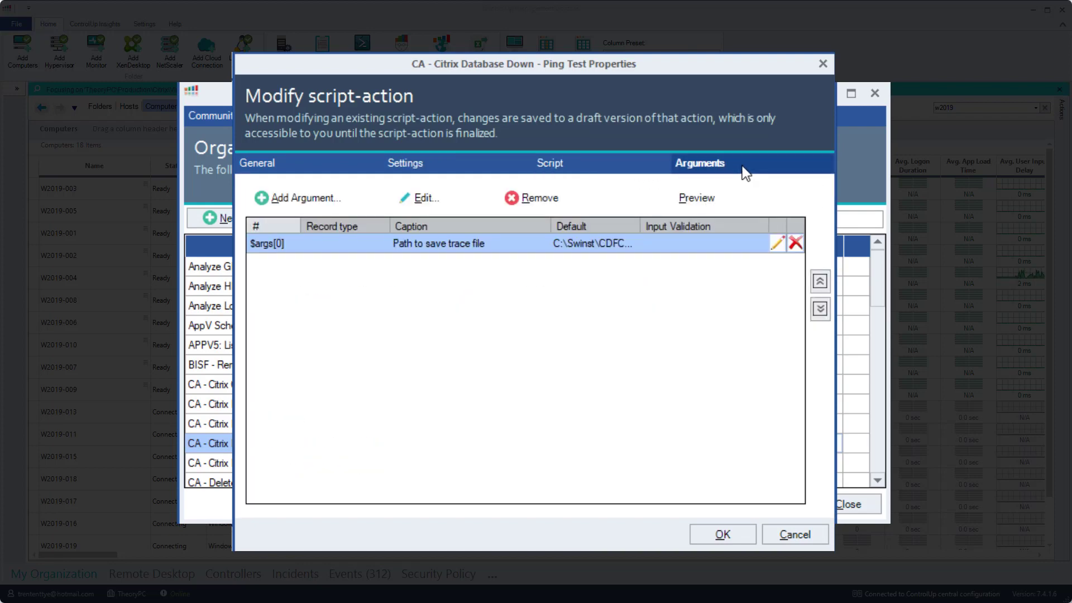
click(425, 199)
click(695, 511)
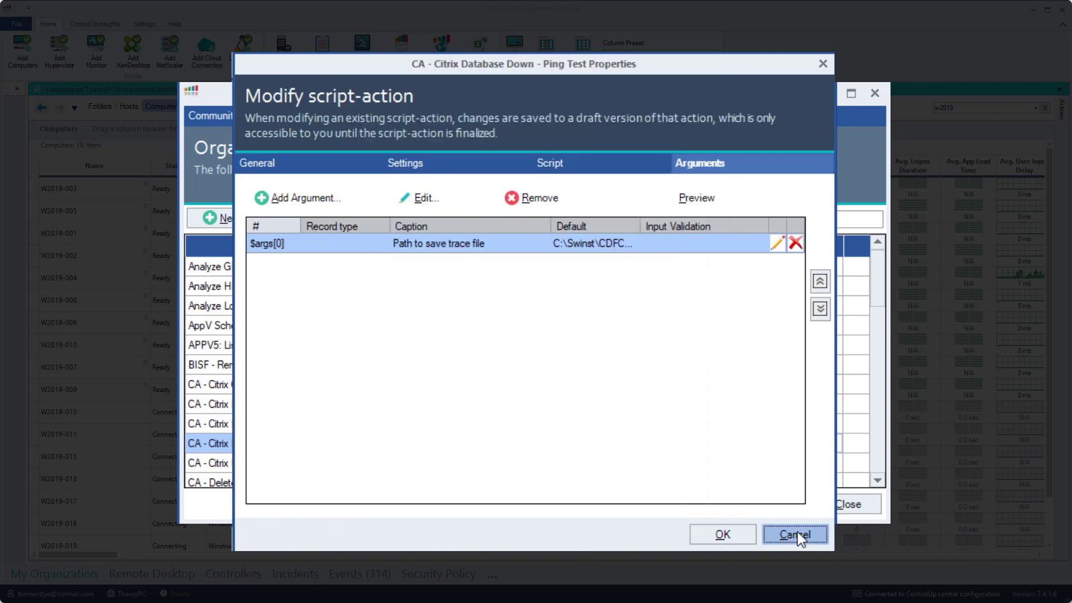
click(798, 534)
- Review the Packet Capture script-action's settings, script and capture save path argument unchanged
click(388, 425)
click(377, 219)
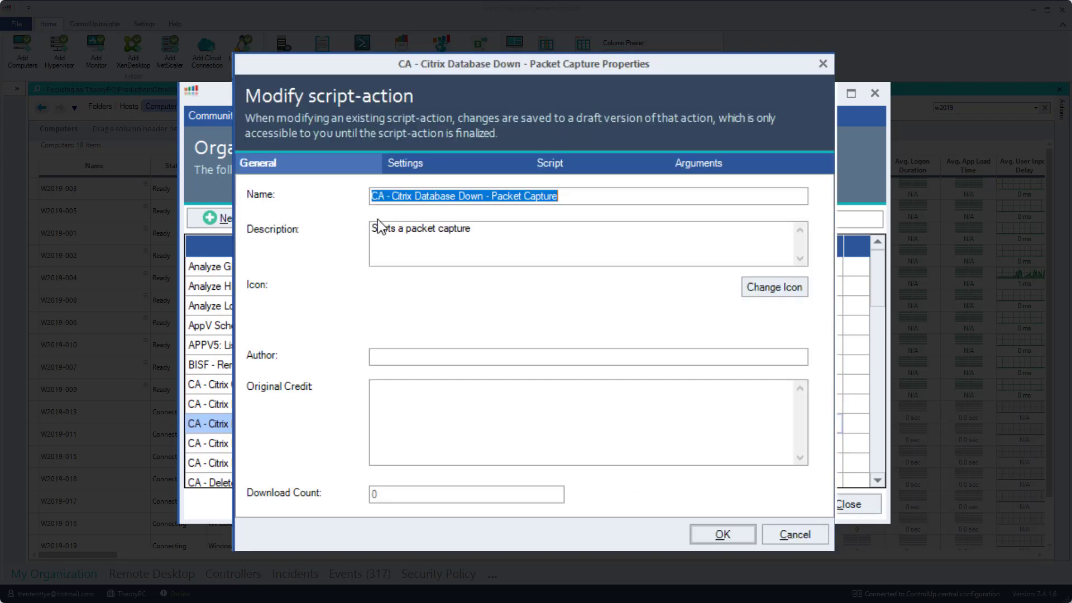
click(467, 170)
click(611, 169)
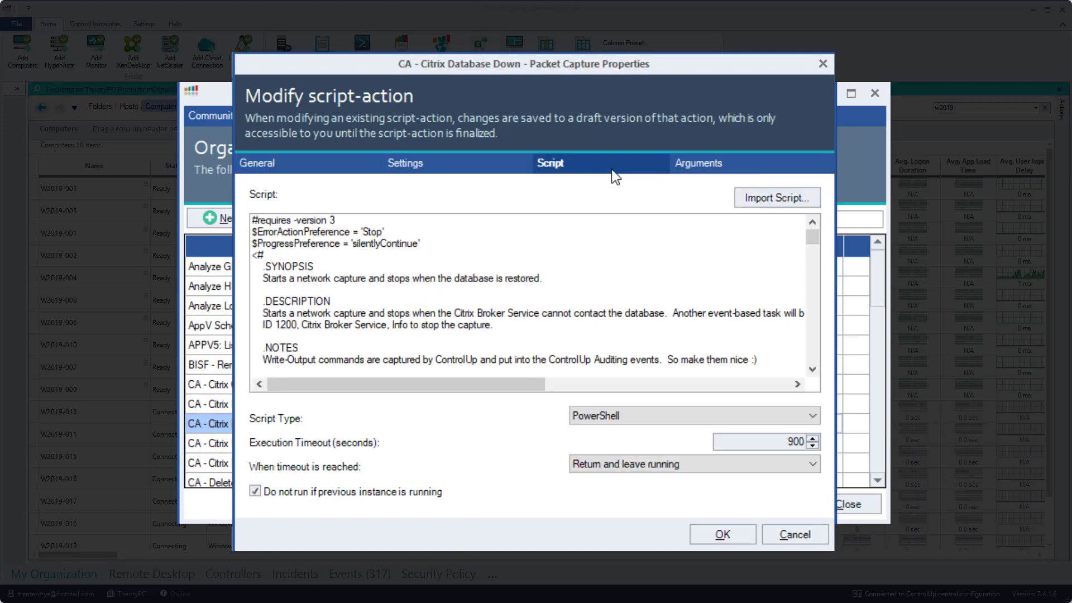
click(723, 173)
click(435, 198)
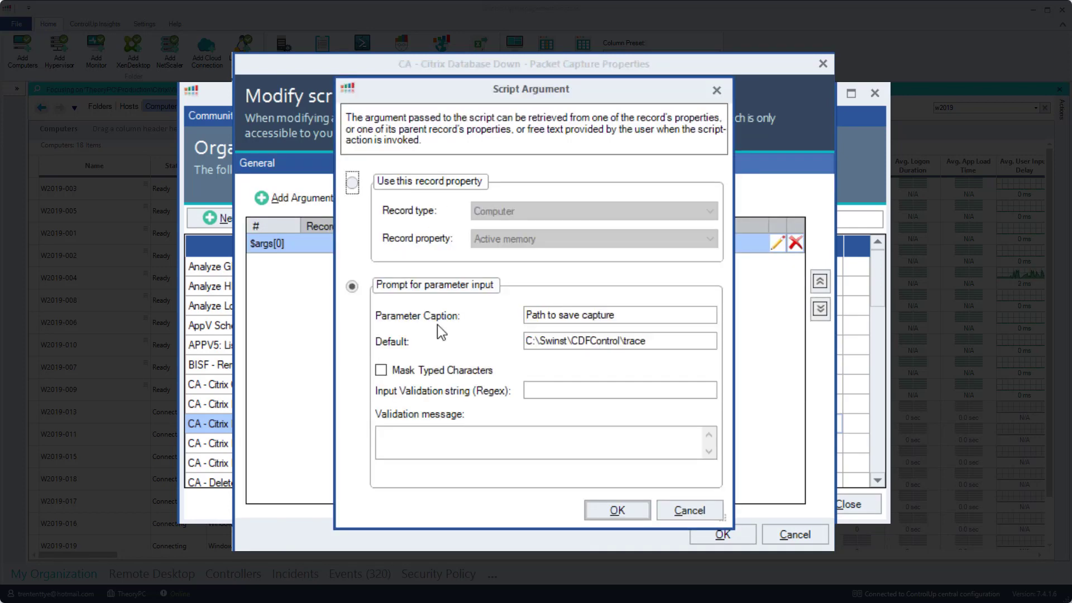
click(690, 510)
- Review DB Test's settings, PowerShell script and $args[0] trace-path argument, then cancel
click(793, 534)
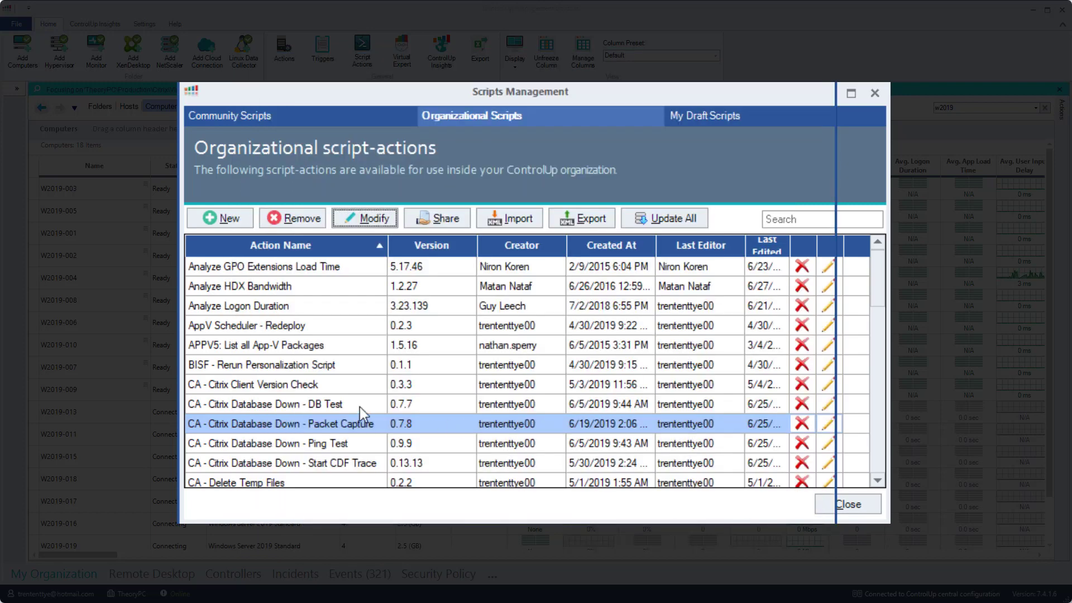
click(362, 390)
click(372, 216)
click(461, 168)
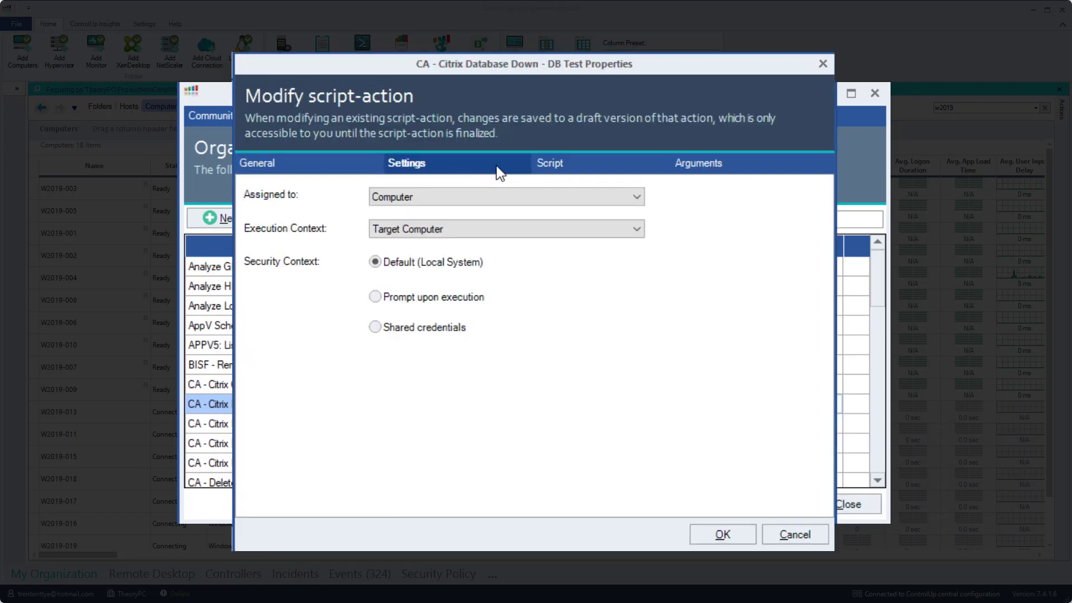
click(553, 168)
click(761, 169)
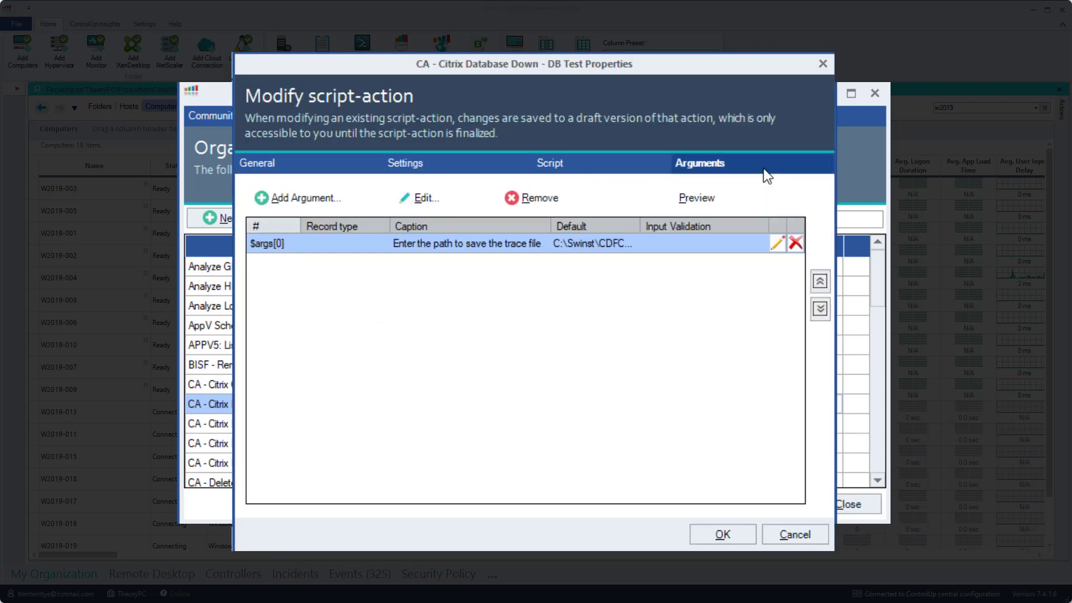
click(432, 199)
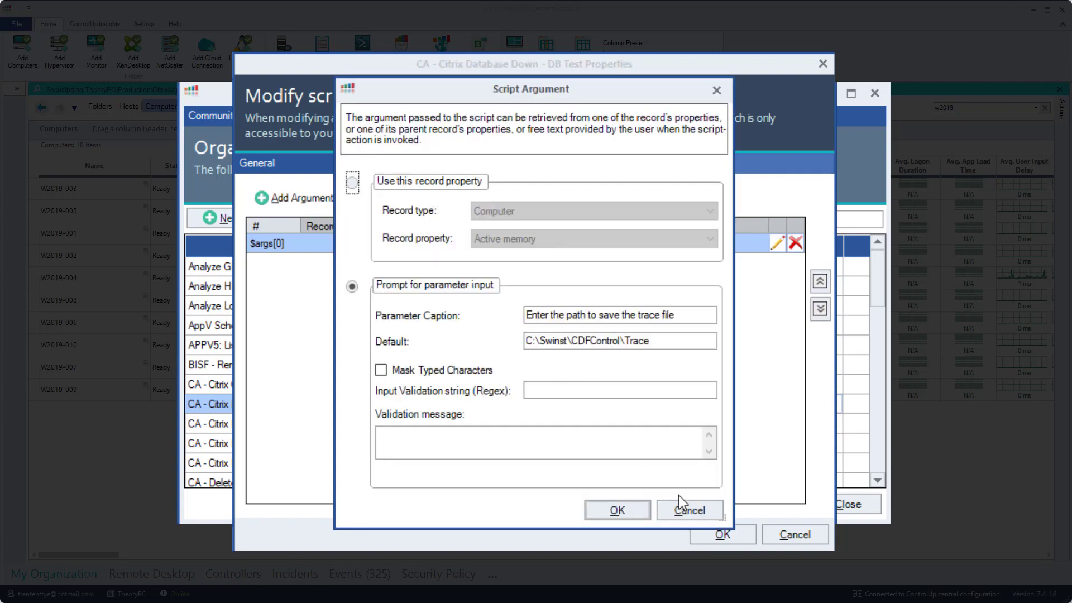
click(701, 514)
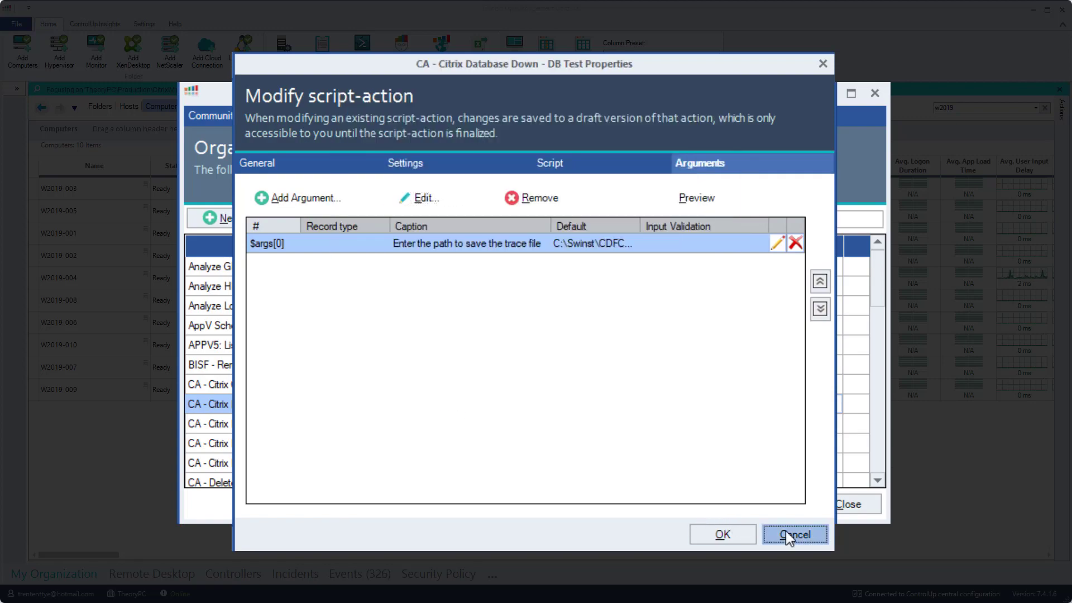
click(792, 533)
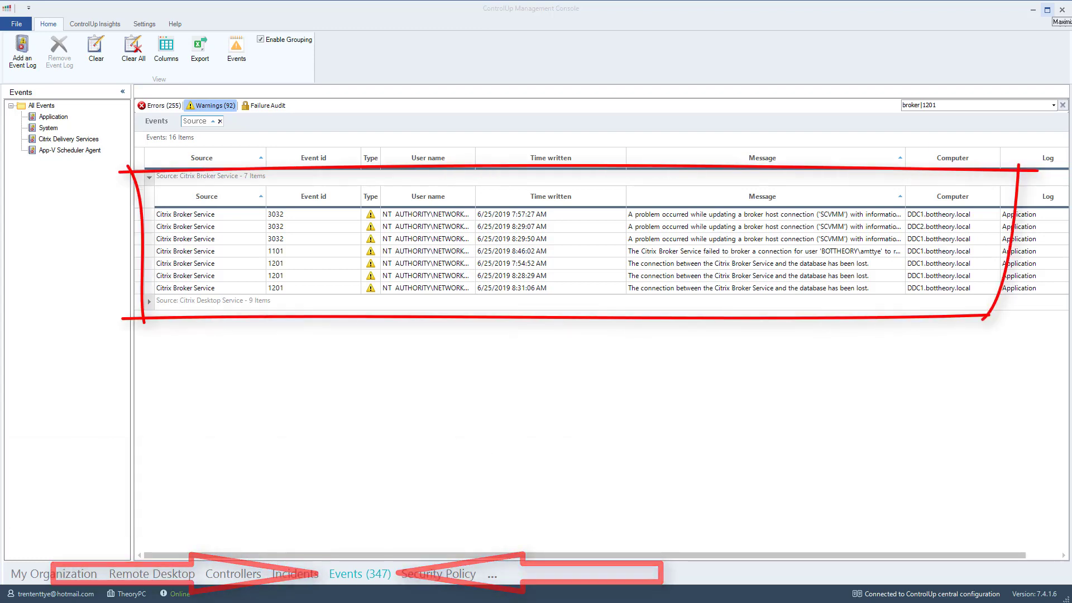
- Add a trigger from the latest Citrix Broker Service 1201 database-connection-lost event
click(212, 289)
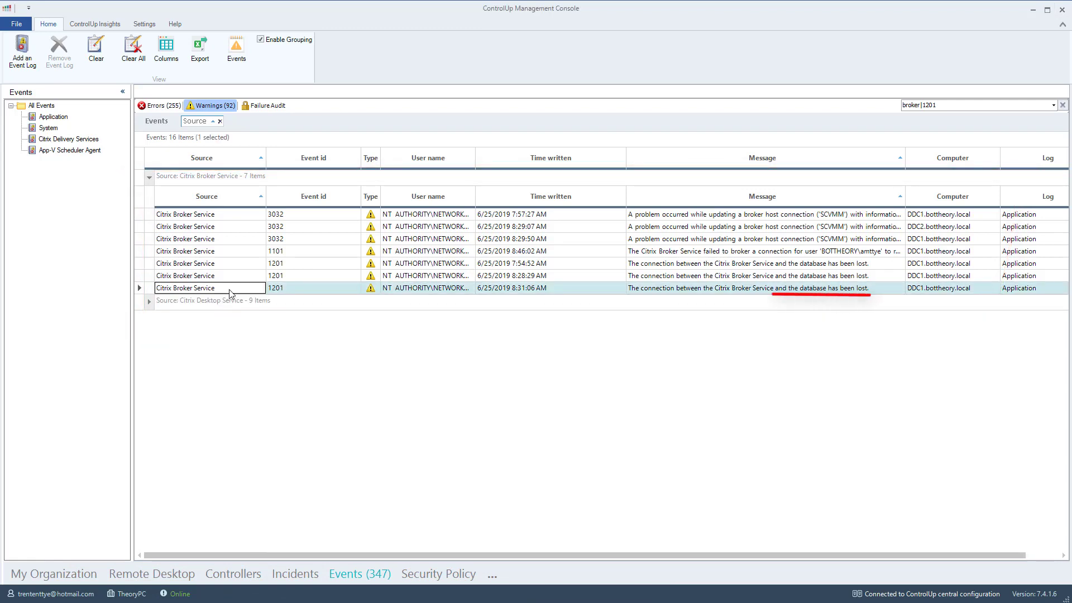
right_click(231, 294)
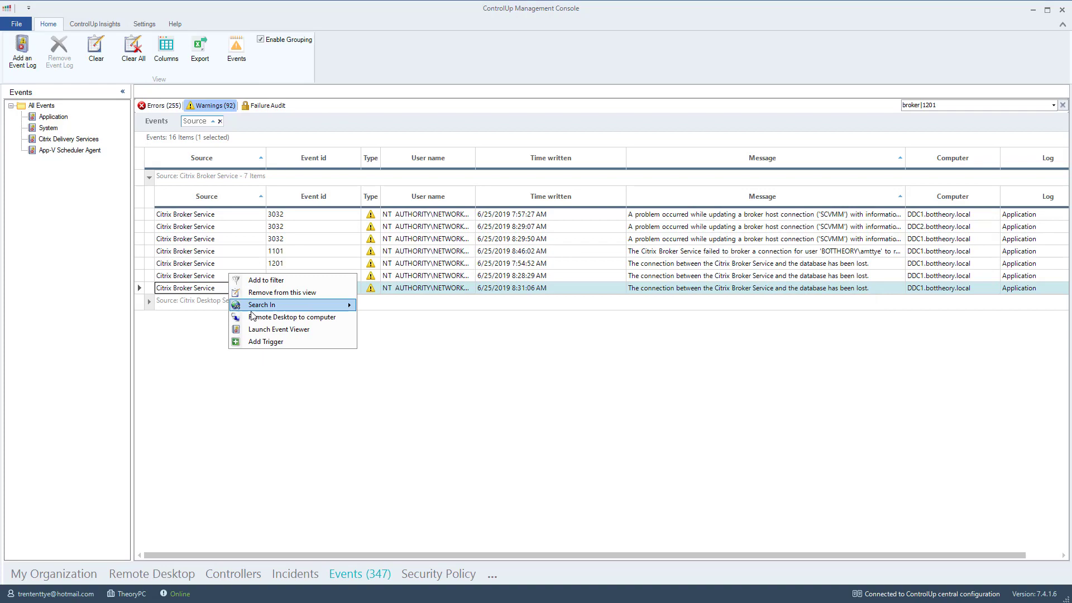
click(317, 343)
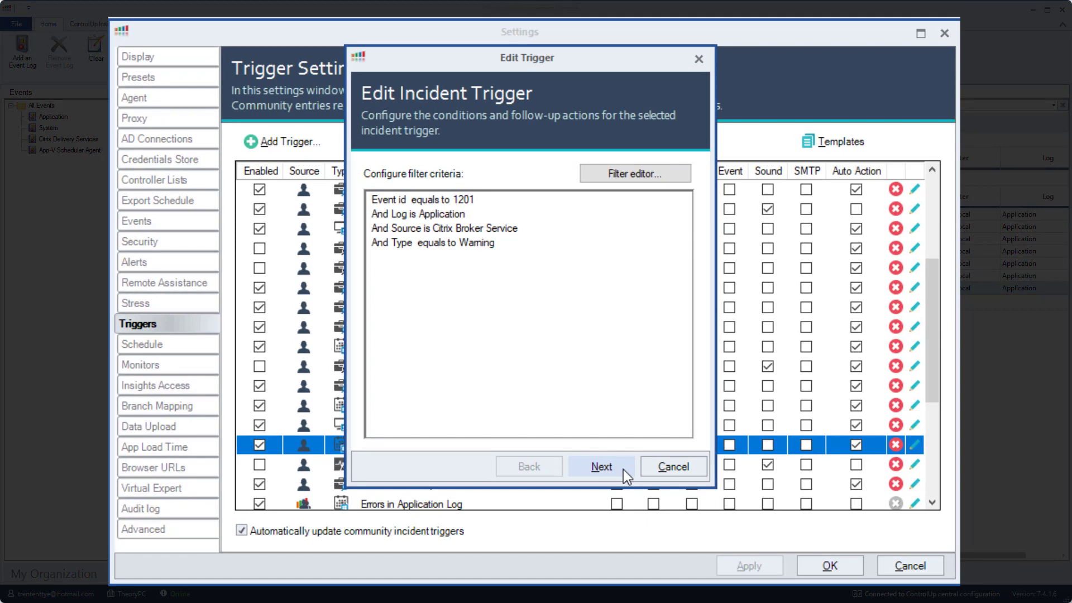
- Accept the Event id 1201 warning filter and bring up the trigger scope list
click(621, 468)
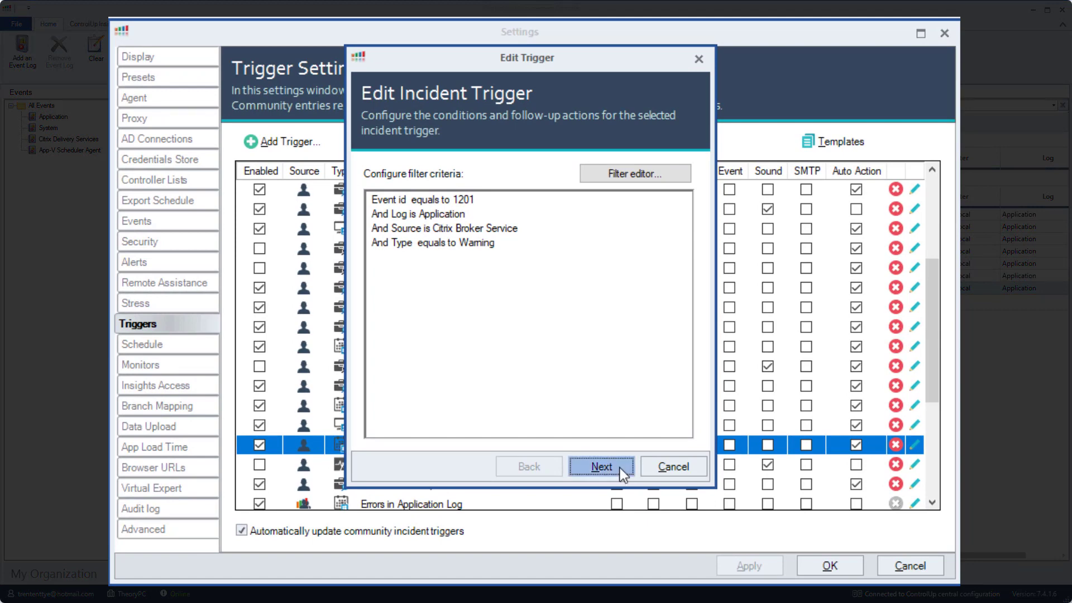
click(584, 172)
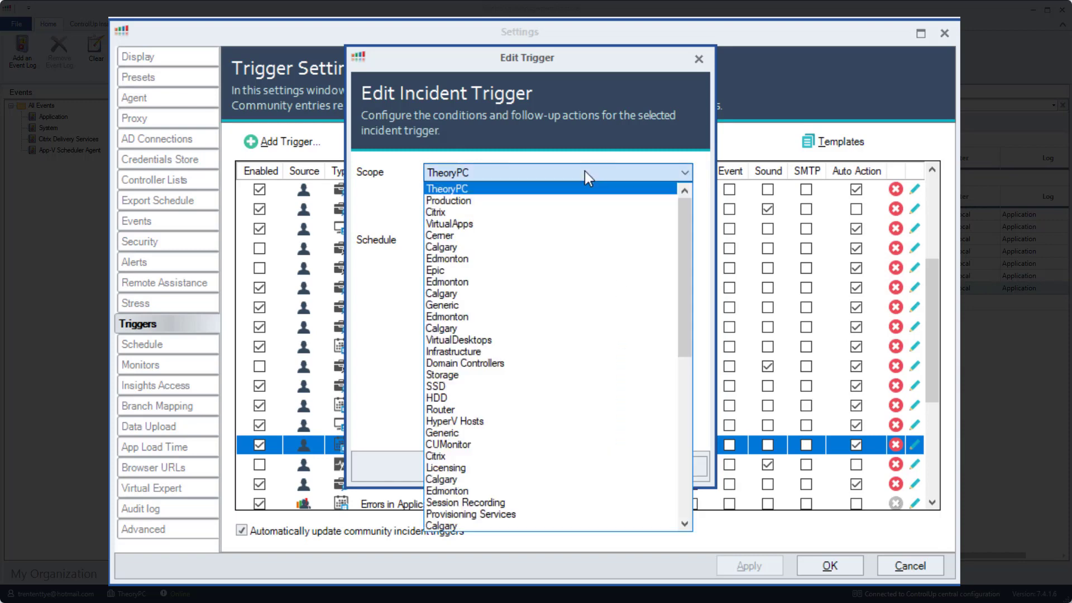
scroll(570, 389, down, 2)
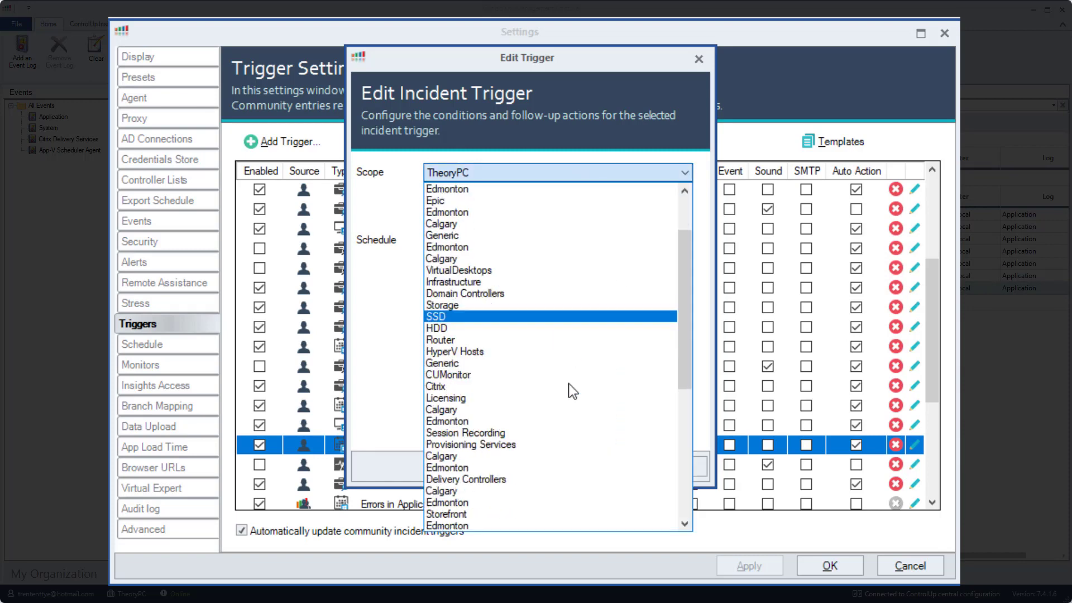
- Scope the trigger to Delivery Controllers and add a follow-up running the DB Test script
click(564, 478)
click(619, 467)
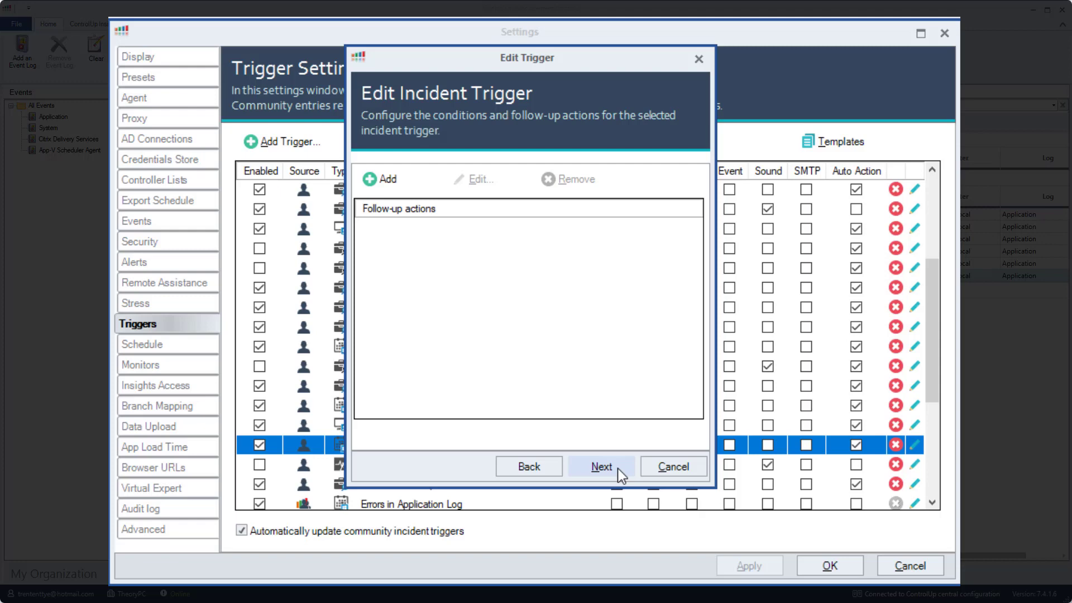
click(387, 179)
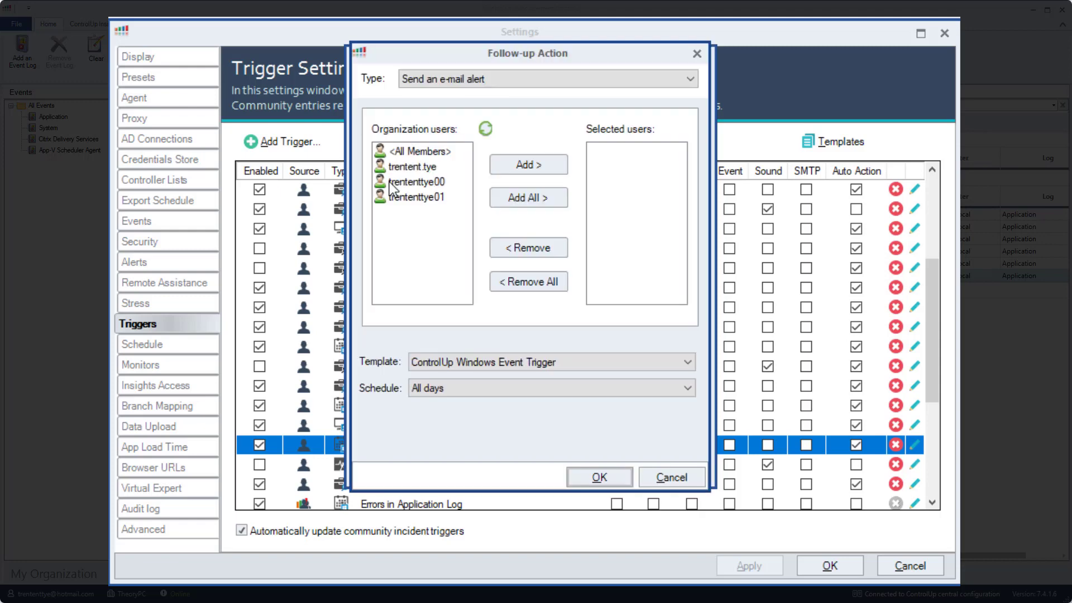
click(541, 80)
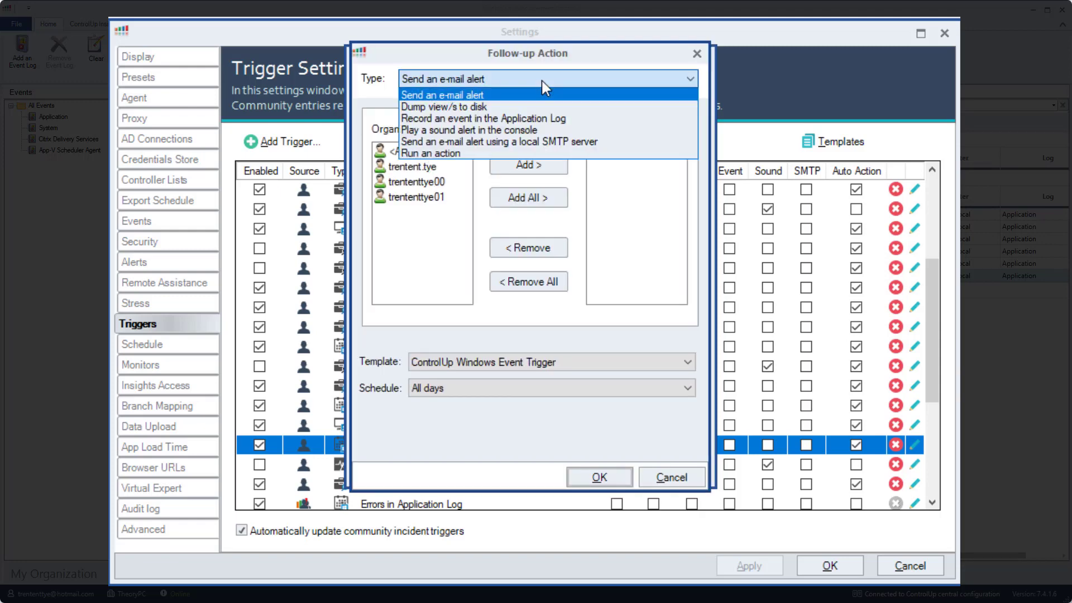
click(541, 151)
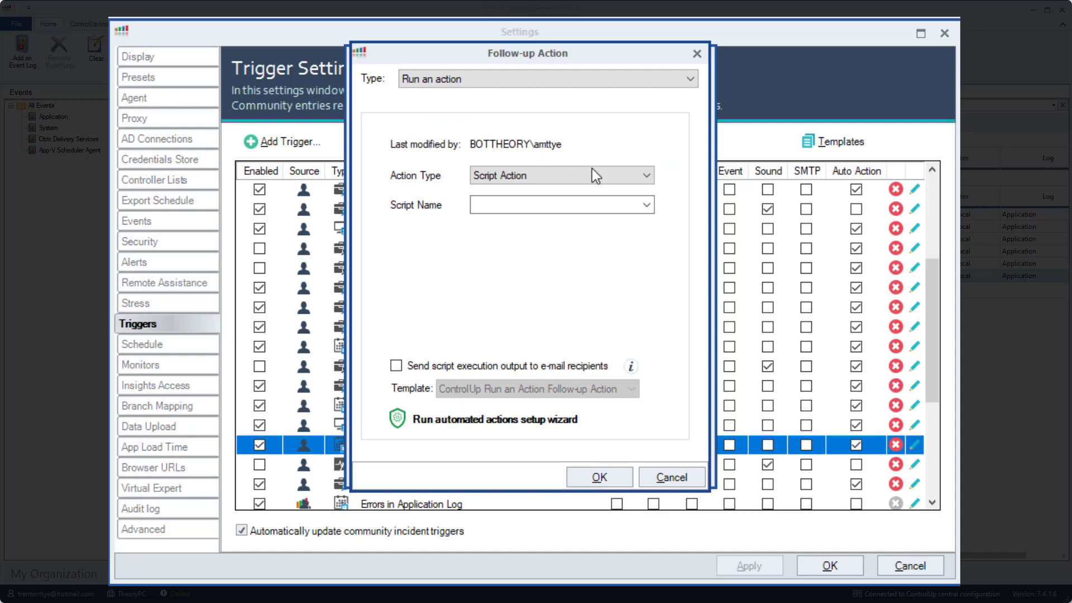
click(646, 205)
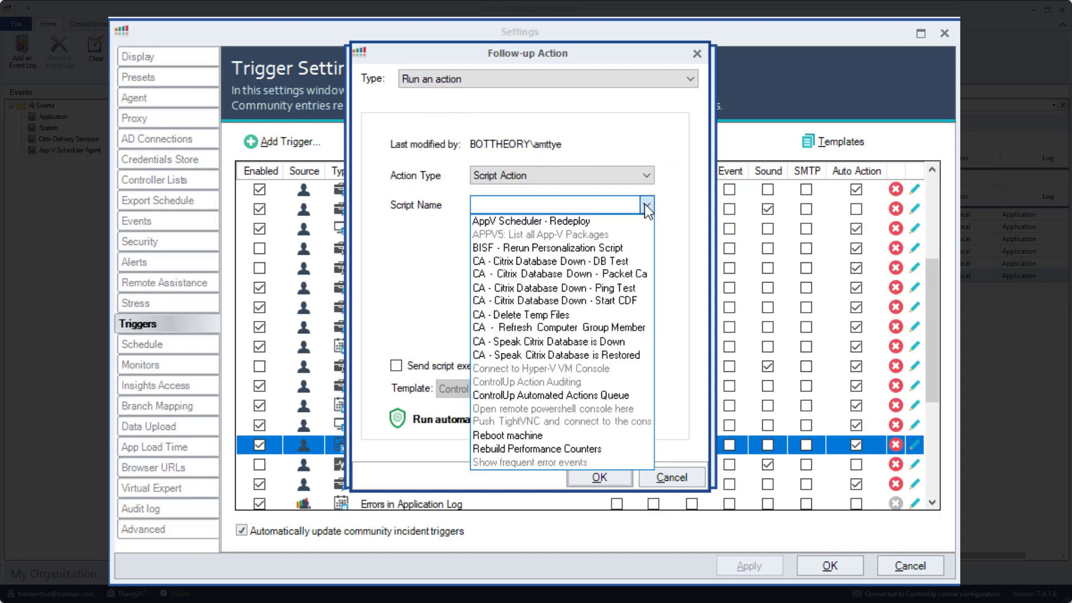
click(638, 260)
click(625, 472)
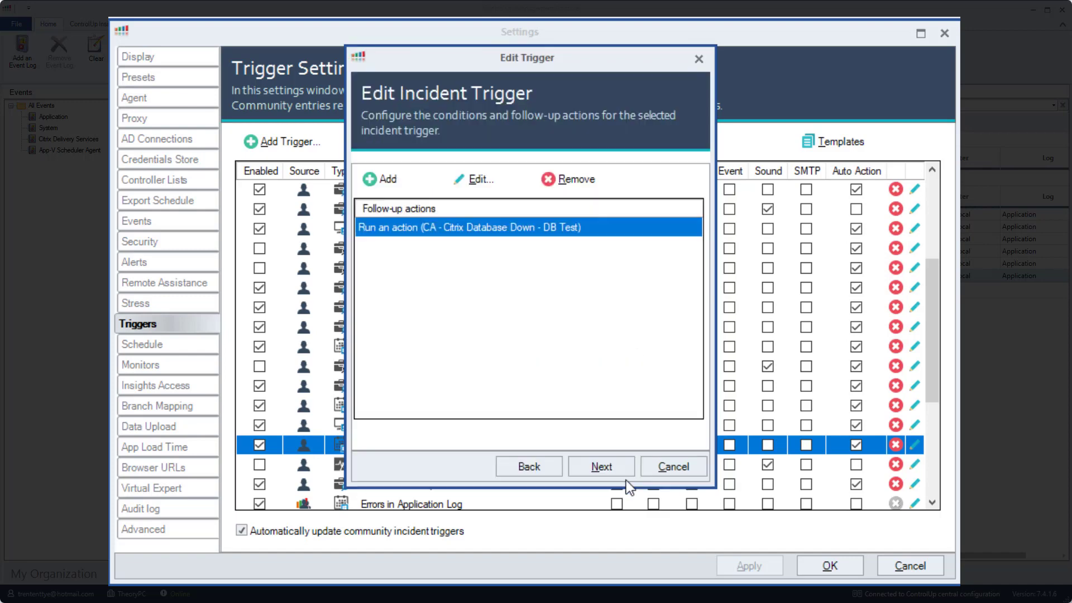
- Add follow-up actions running the Packet Capture and Ping Test database-down scripts
click(385, 179)
click(604, 81)
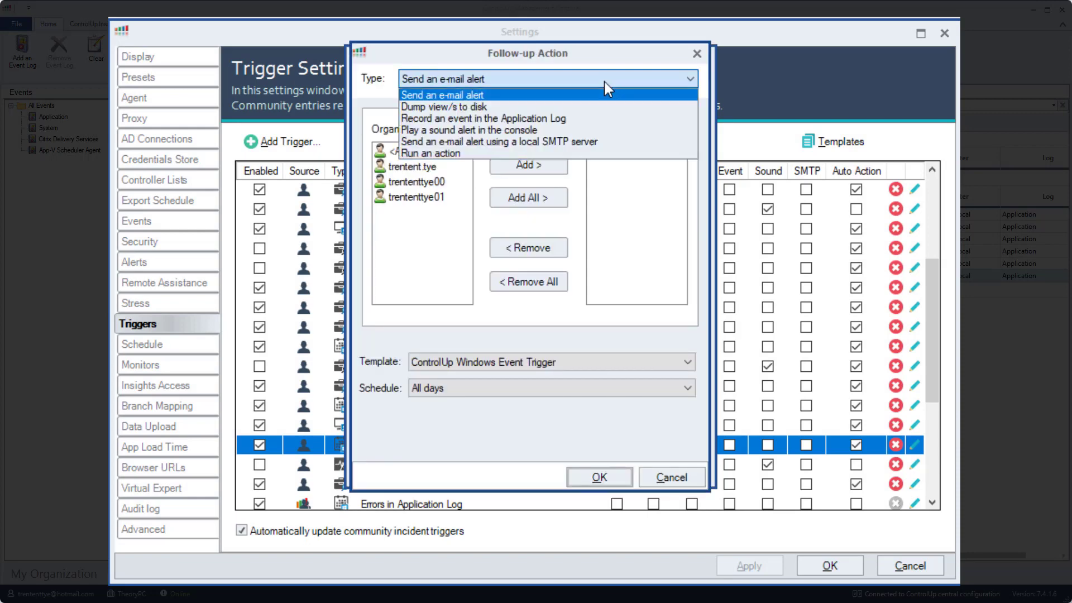
click(598, 151)
click(637, 205)
click(628, 278)
click(605, 469)
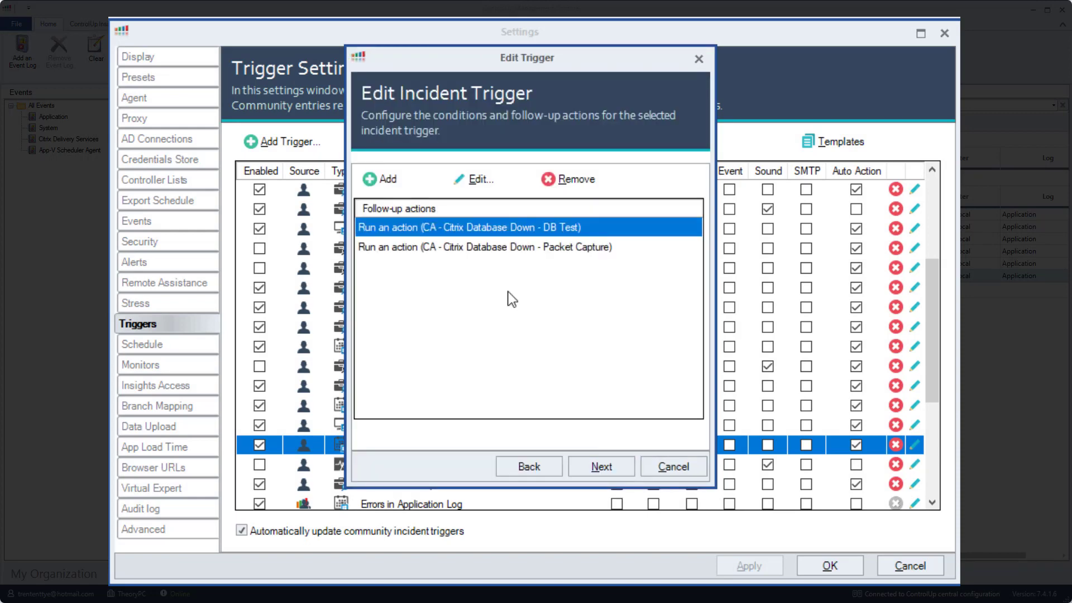
click(386, 178)
click(584, 80)
click(583, 152)
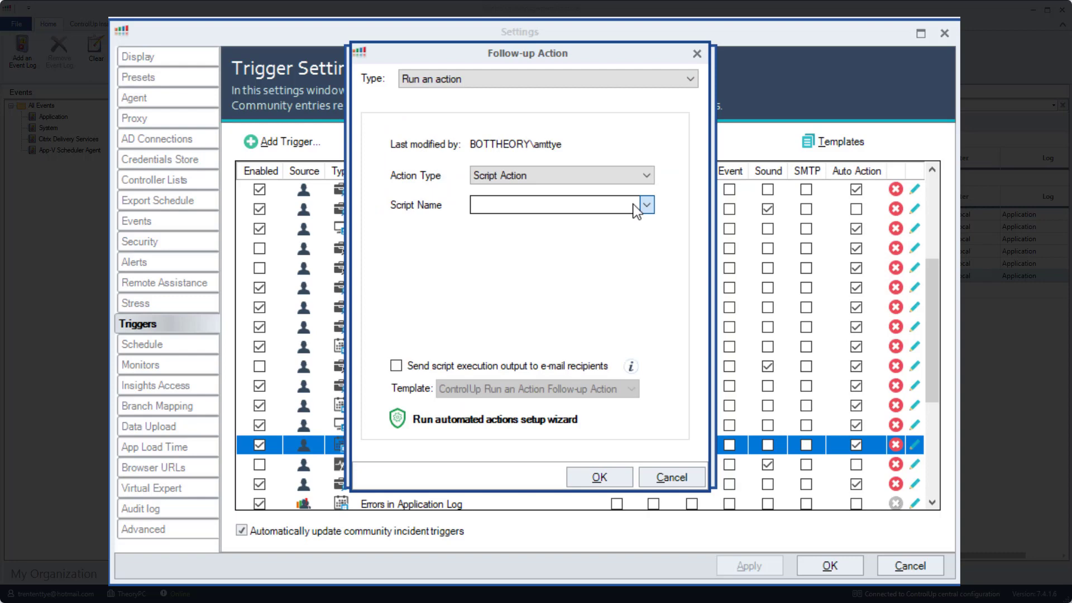
click(641, 205)
click(608, 304)
click(599, 477)
- Add a Start CDF Trace script follow-up, then name and finish the CA - Event 1201 trigger
click(380, 179)
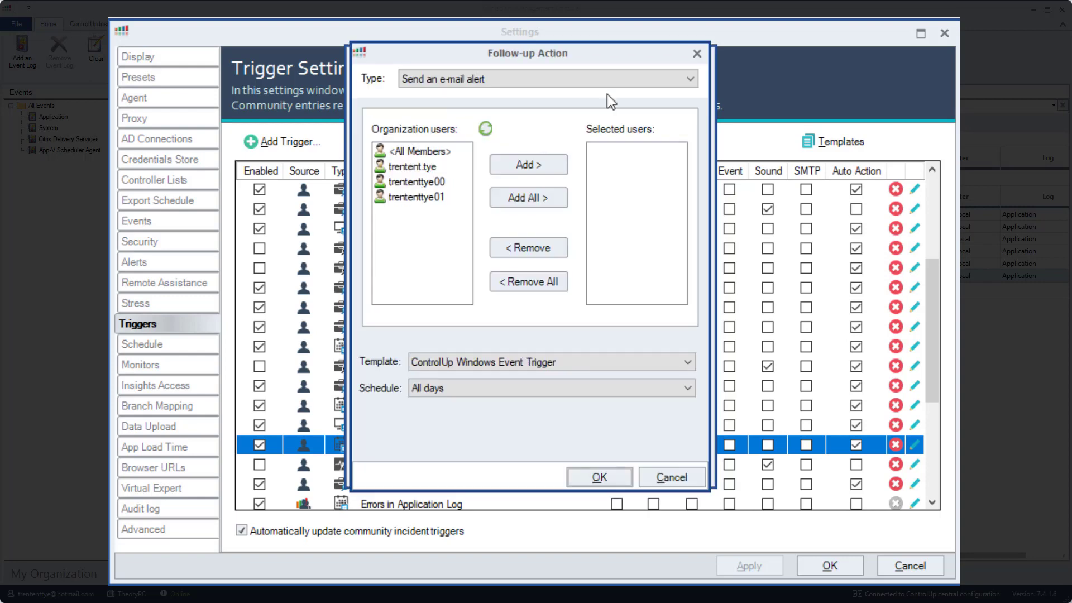
click(606, 80)
click(604, 149)
click(619, 205)
click(613, 301)
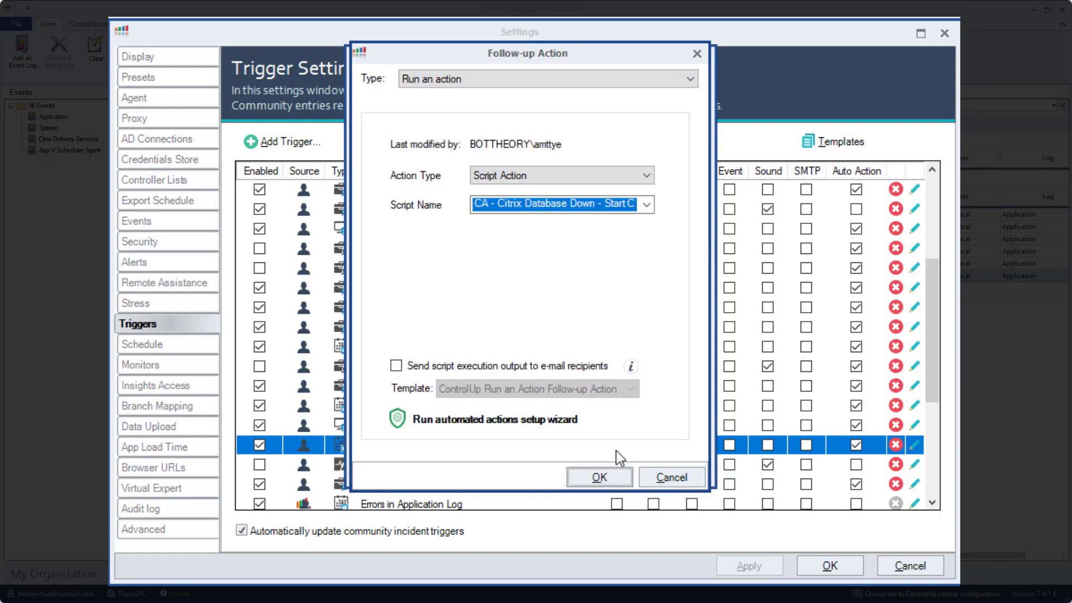
click(592, 477)
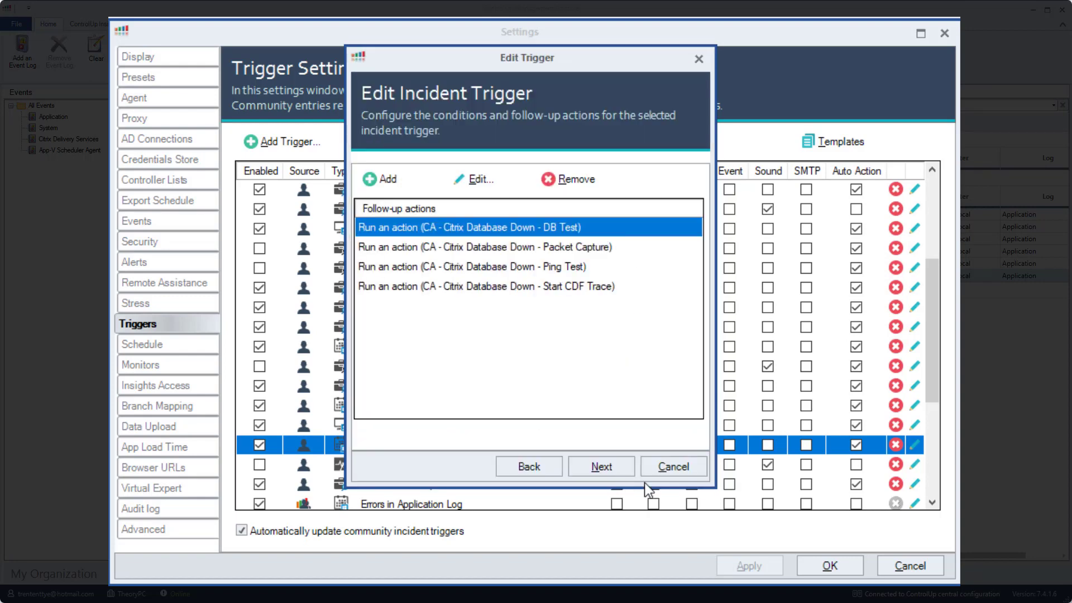
click(610, 469)
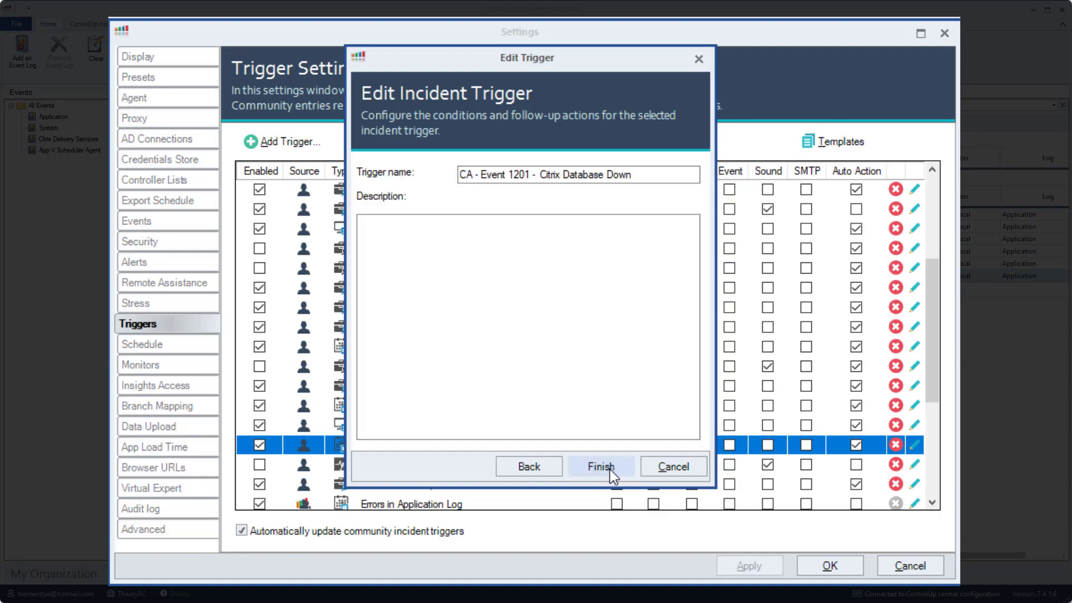
click(610, 470)
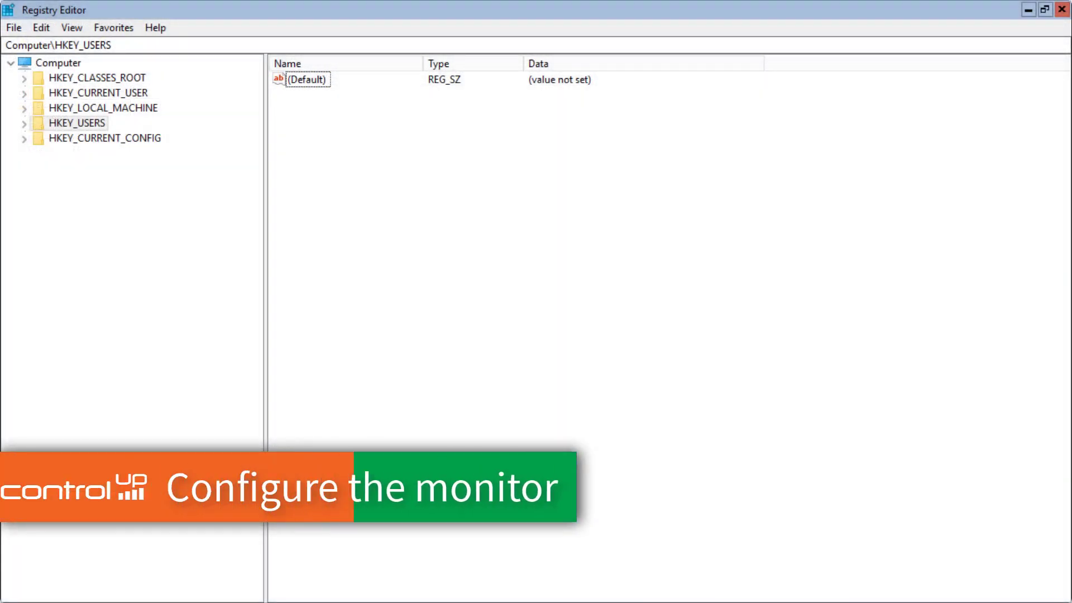
- Navigate to HKEY_USERS\S-1-5-20\Software\Smart-X\ControlUp\MonitorSvc in the registry
click(25, 124)
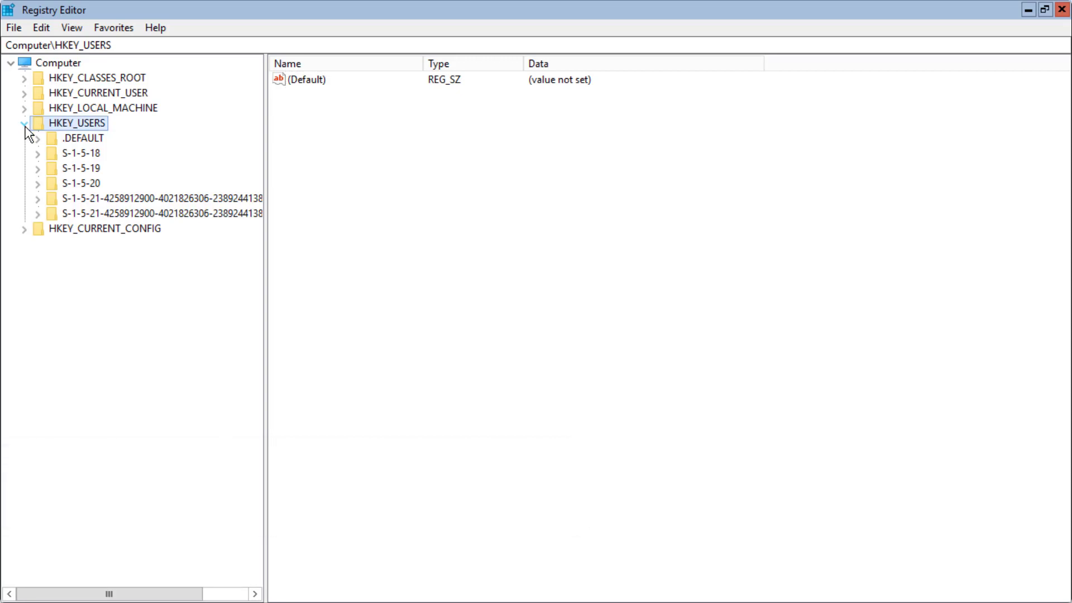
click(38, 184)
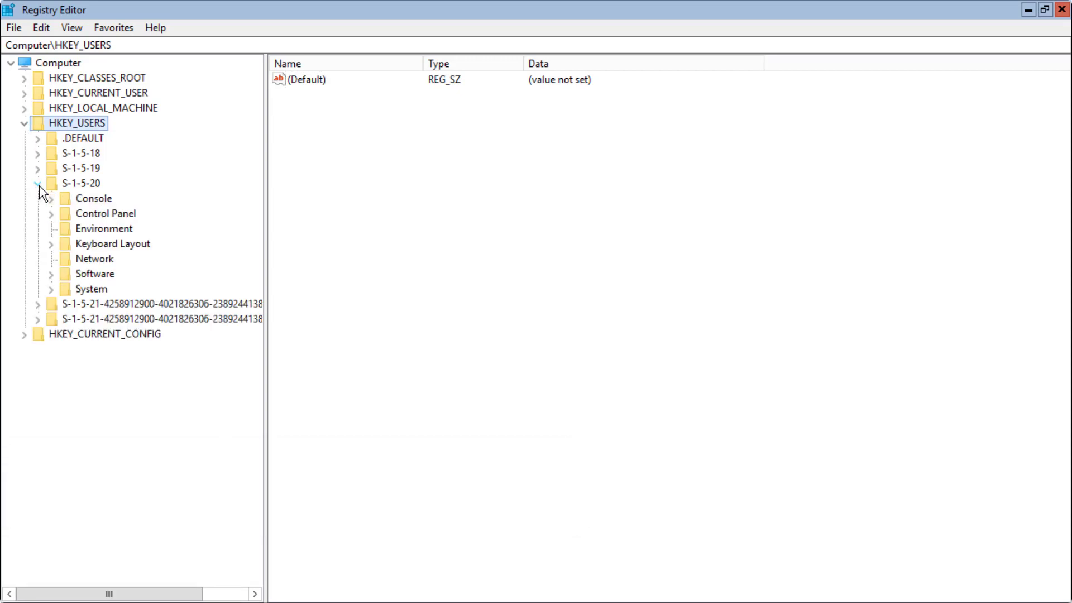
click(52, 274)
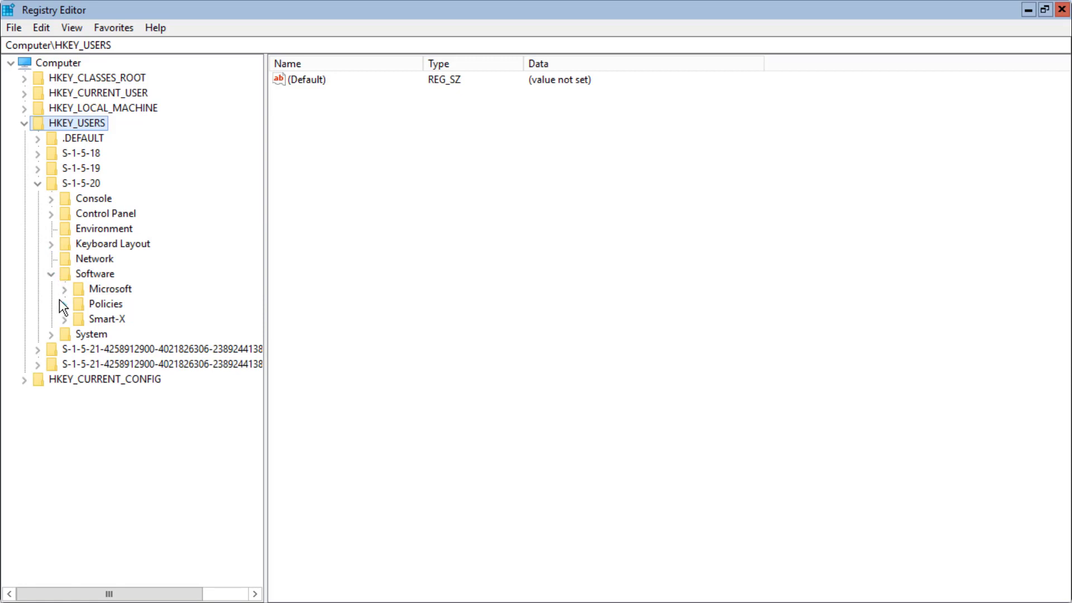
click(65, 319)
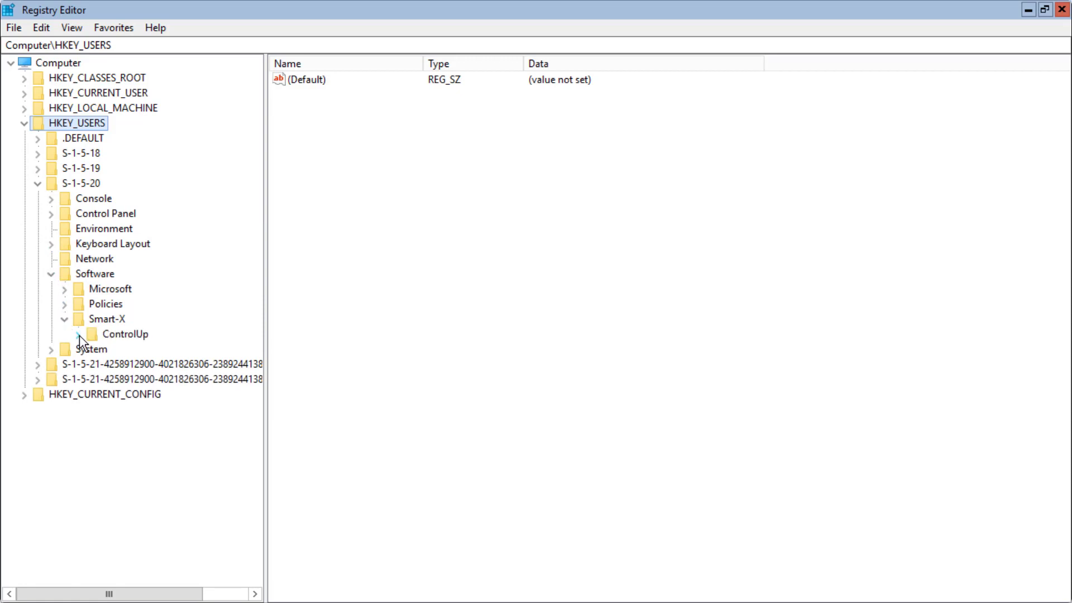
click(78, 335)
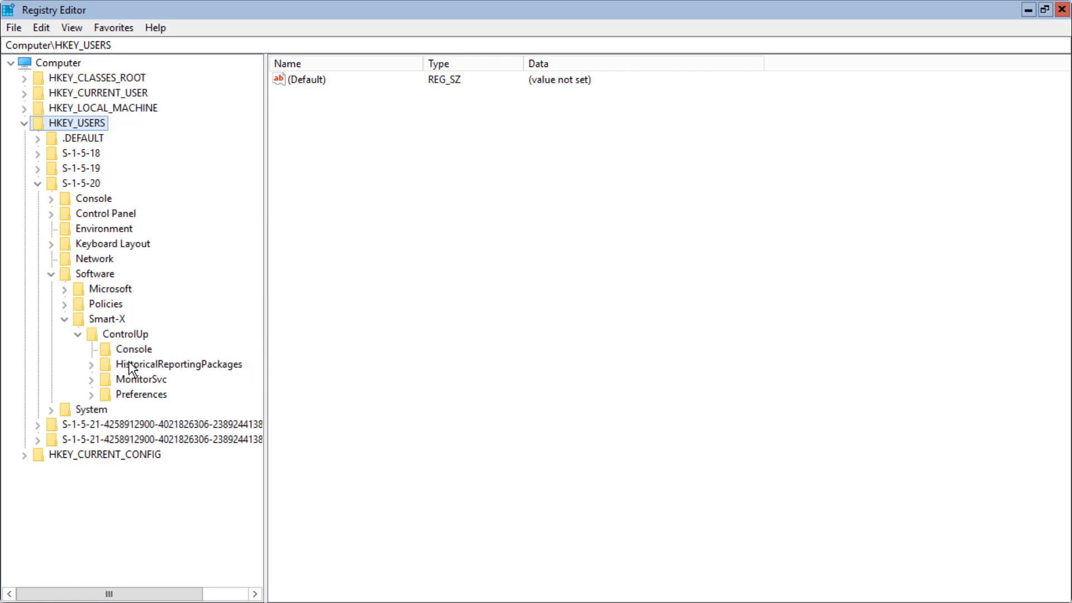
click(160, 383)
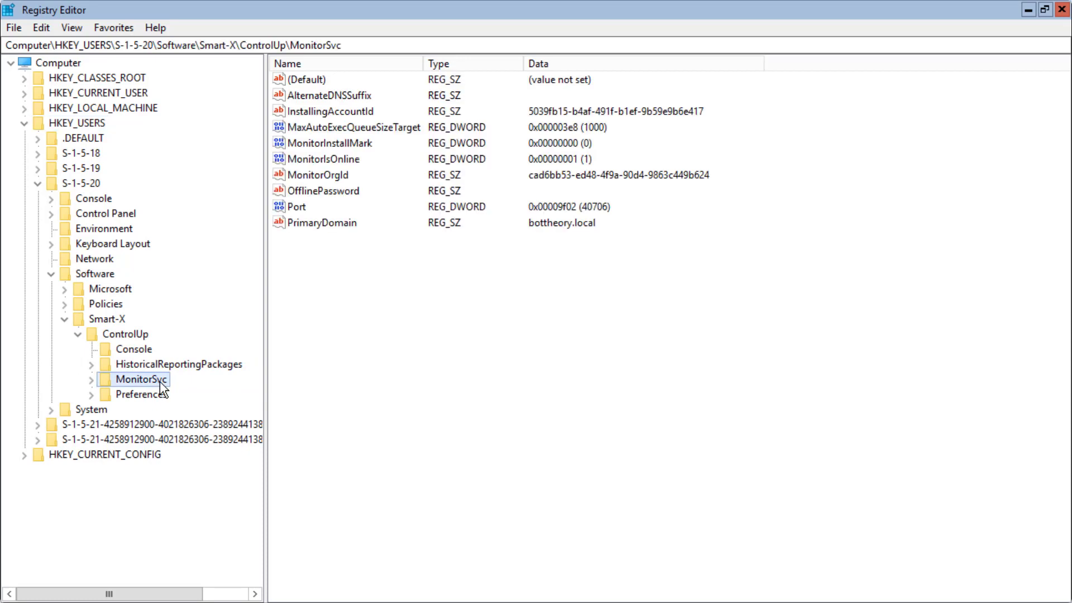
- Create DWORD (32-bit) value MaxAutoExecJobsTarget with decimal data 10
right_click(342, 348)
mouse_move(402, 350)
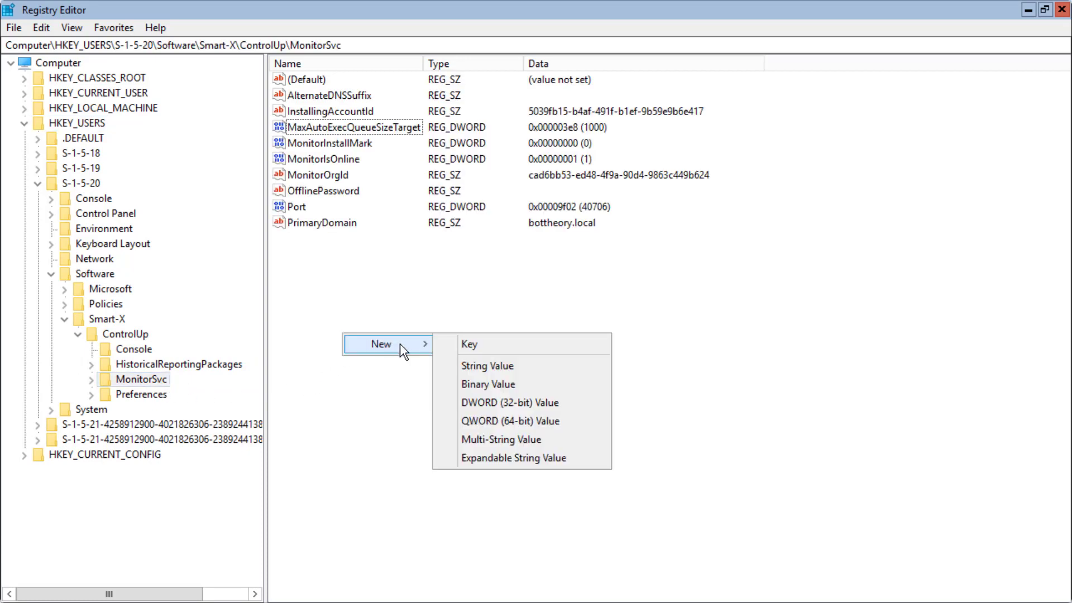
click(525, 407)
text(MaxAutoExecJobsTarget)
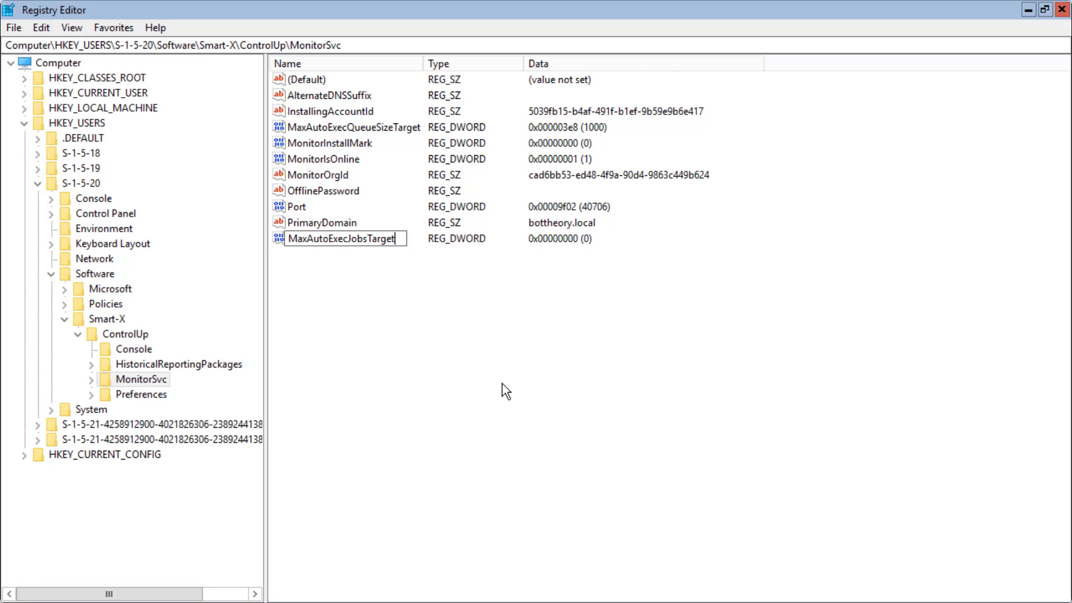
key(Return)
double_click(386, 240)
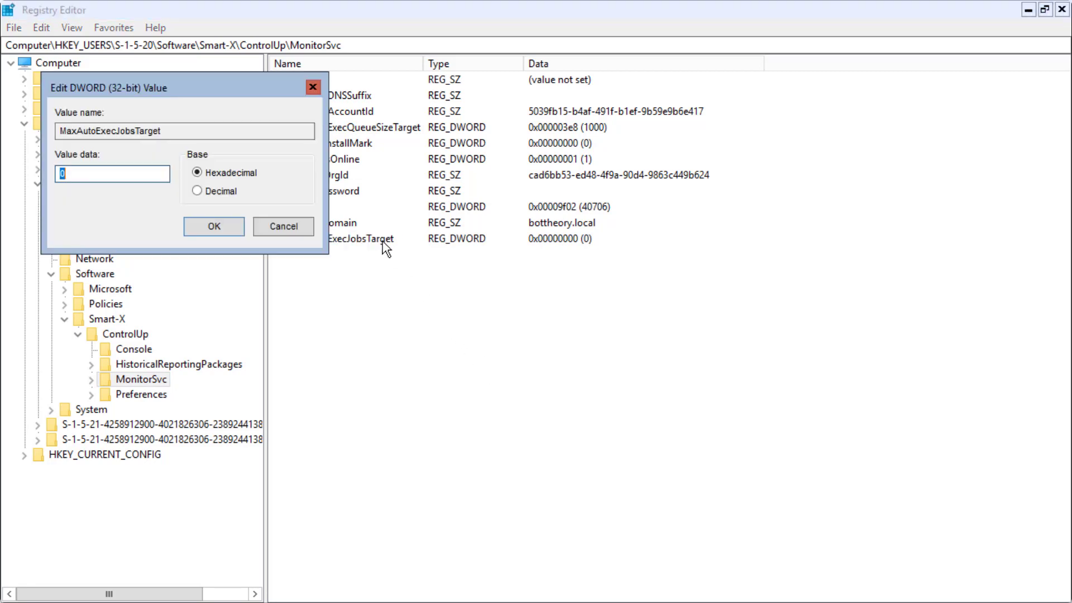
click(219, 193)
double_click(111, 174)
text(10)
click(232, 226)
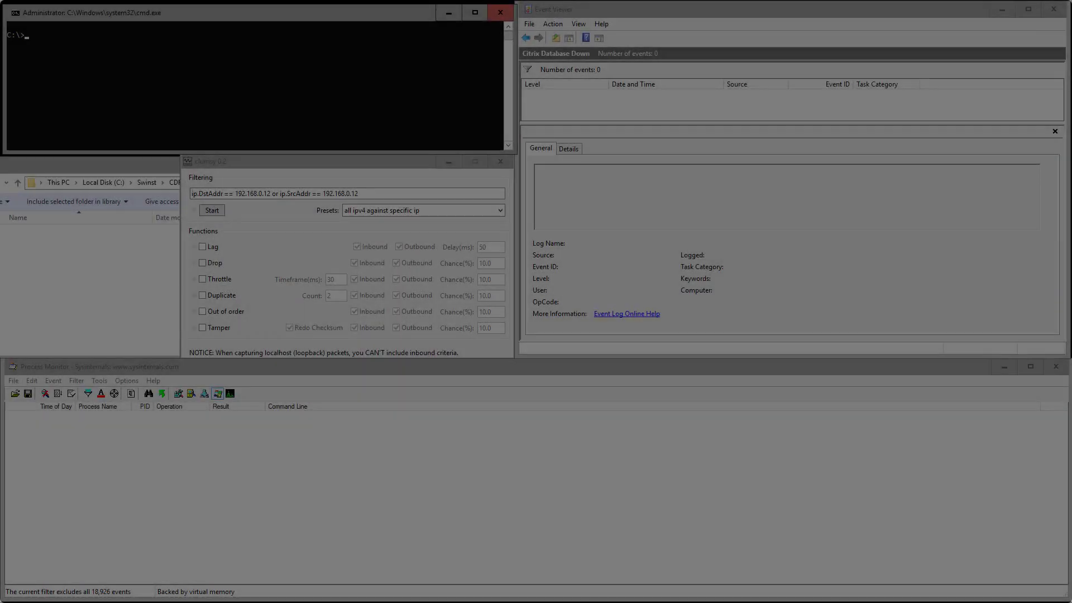
- Run a continuous 'ping sql2016 -t' and start the Process Monitor capture
text(ping sql)
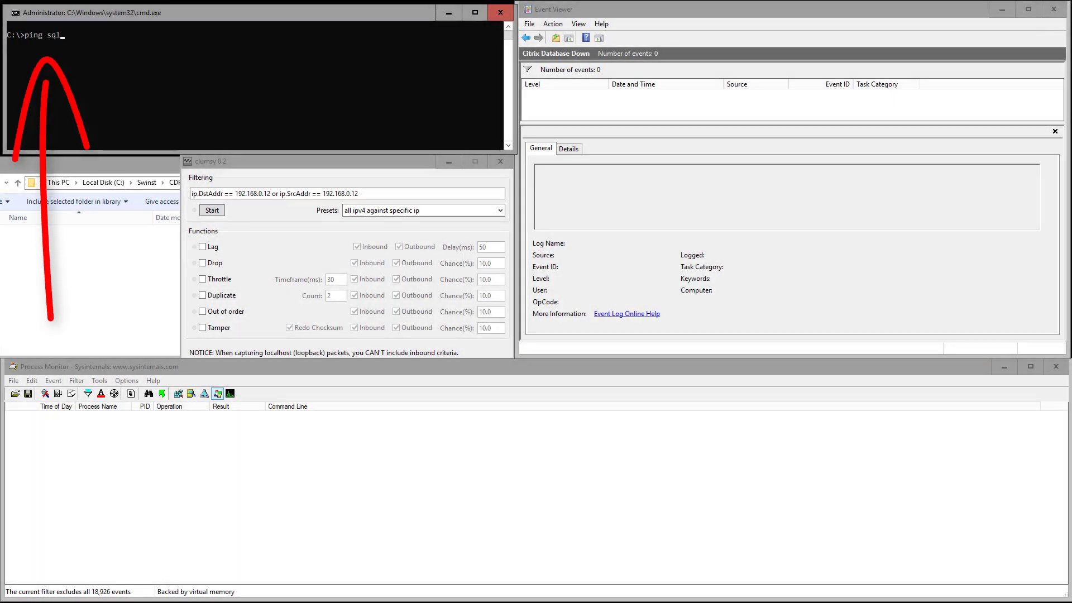
text(2016 -t)
key(Return)
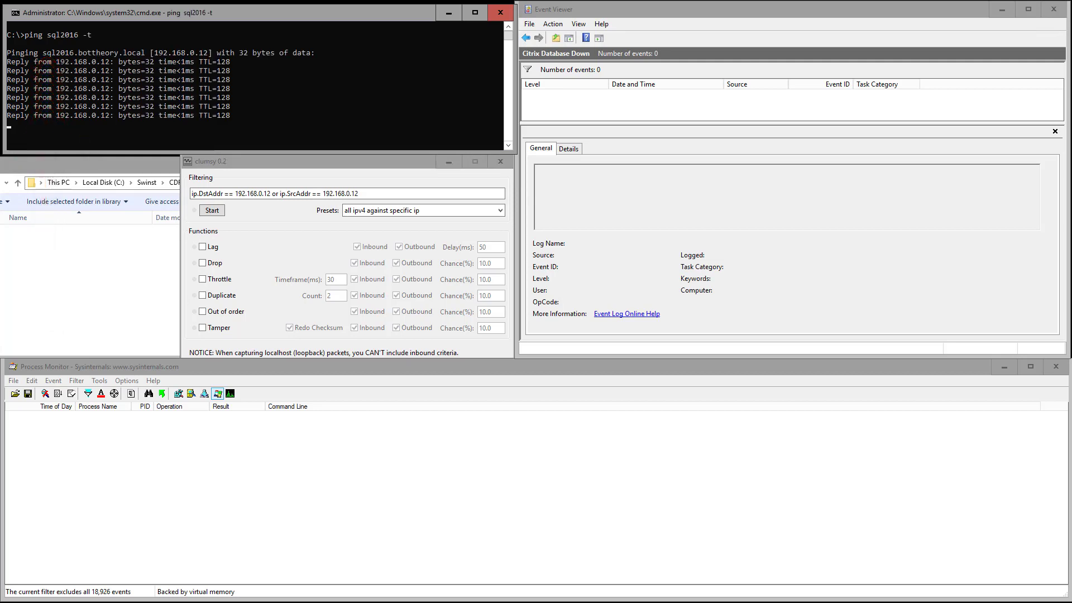
click(45, 393)
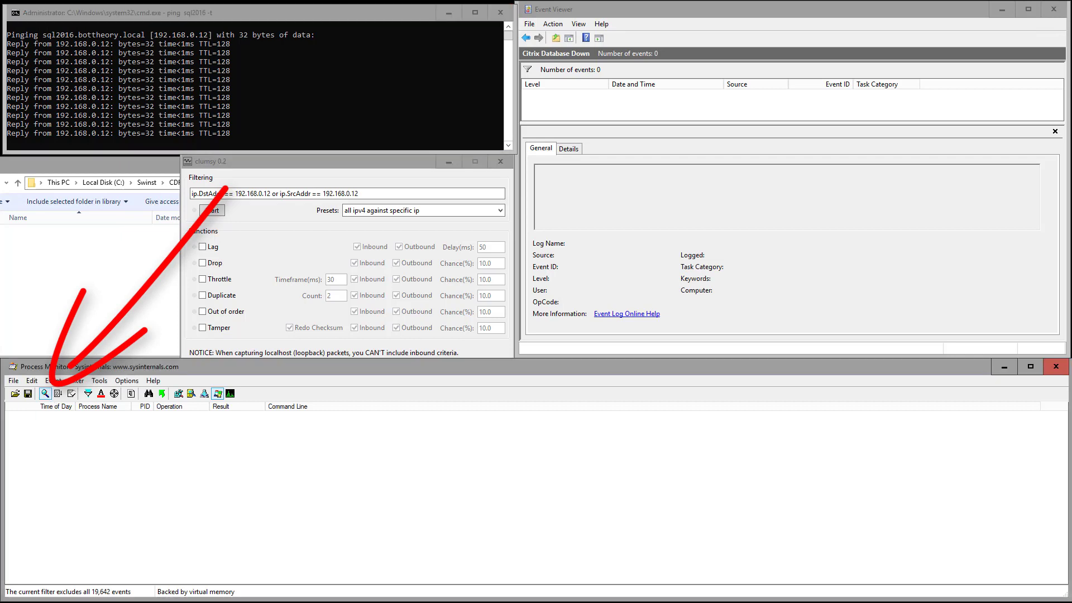
- In clumsy, enable Drop and edit its Chance(%) to 100
click(280, 171)
click(202, 263)
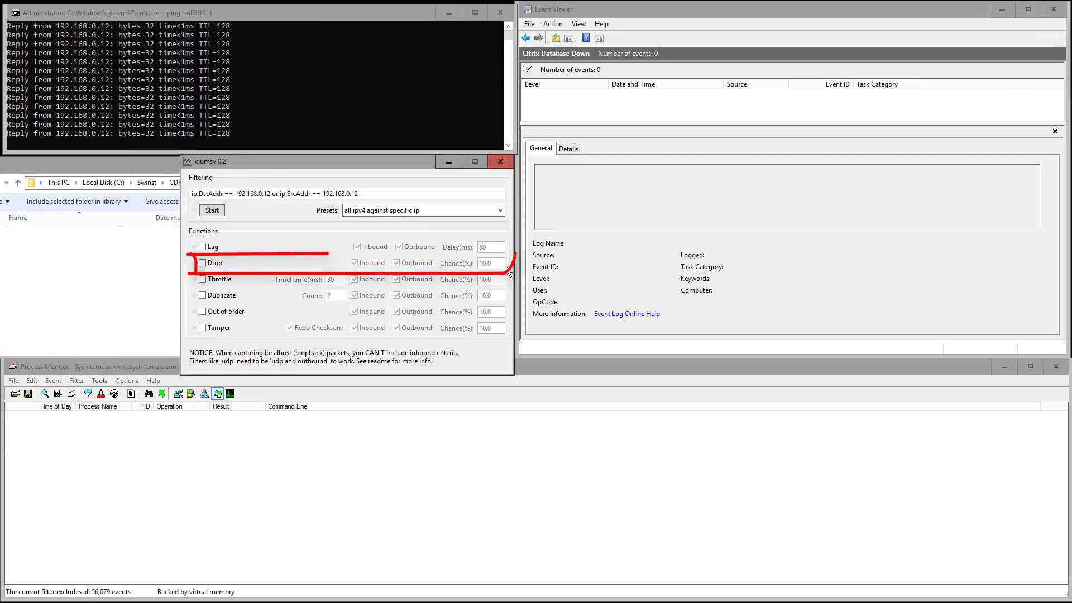
click(485, 264)
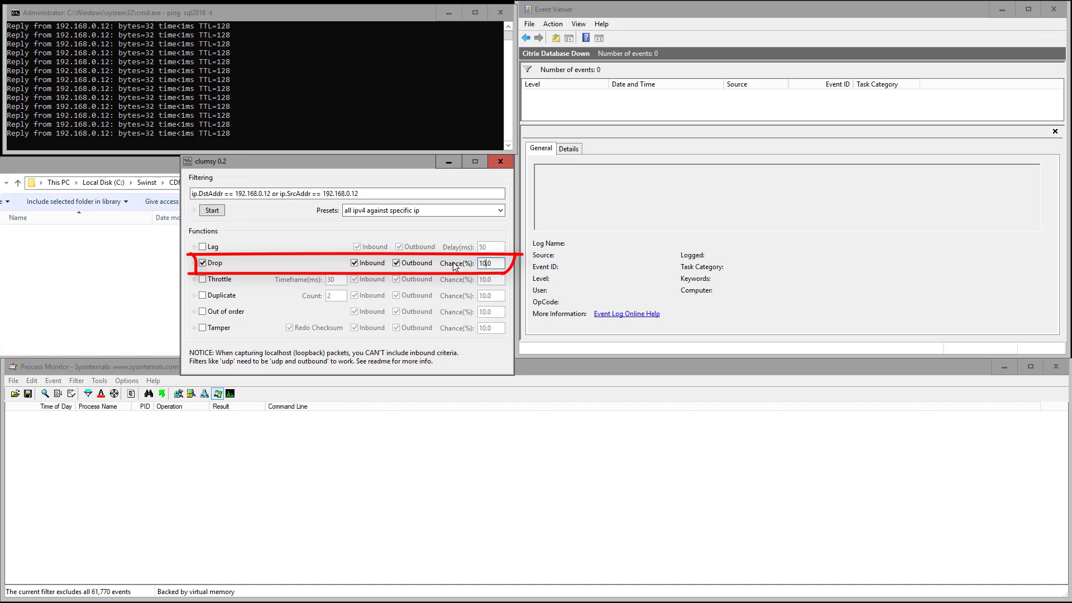
- Start clumsy's packet dropping and refresh Event Viewer's Citrix Database Down view for new 1201 warnings
click(223, 212)
click(536, 171)
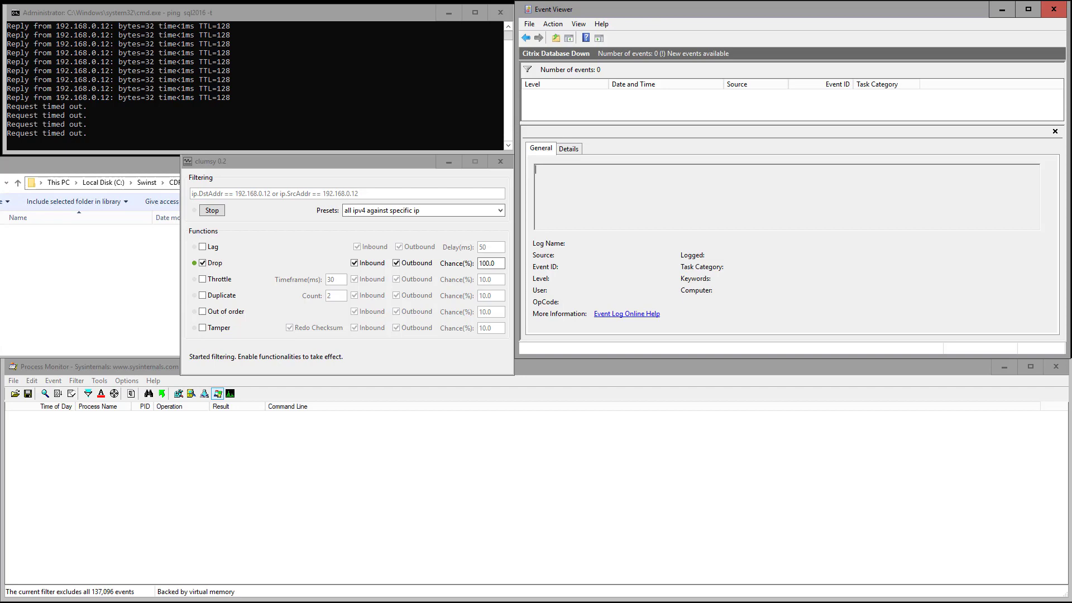
key(F5)
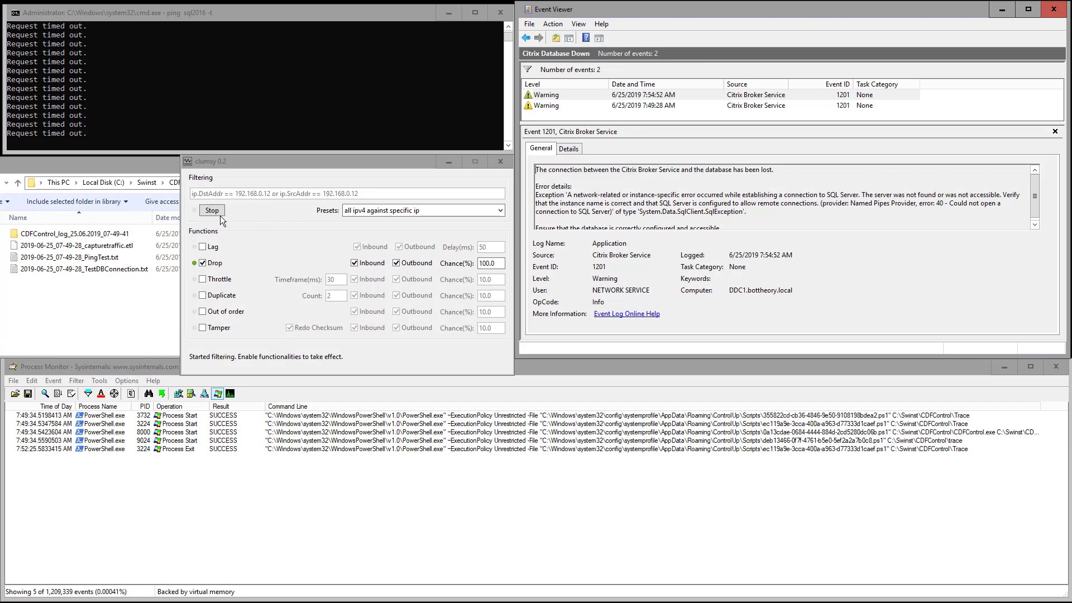
- Stop clumsy's packet dropping to 192.168.0.12 and refresh Event Viewer to show the 1200 event
click(260, 224)
key(space)
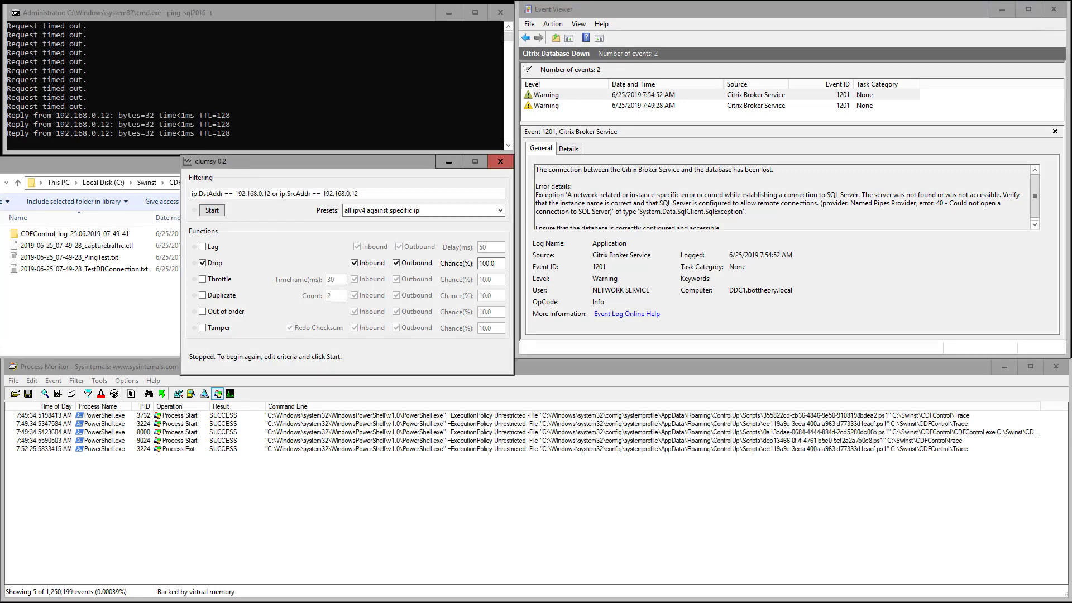
click(536, 170)
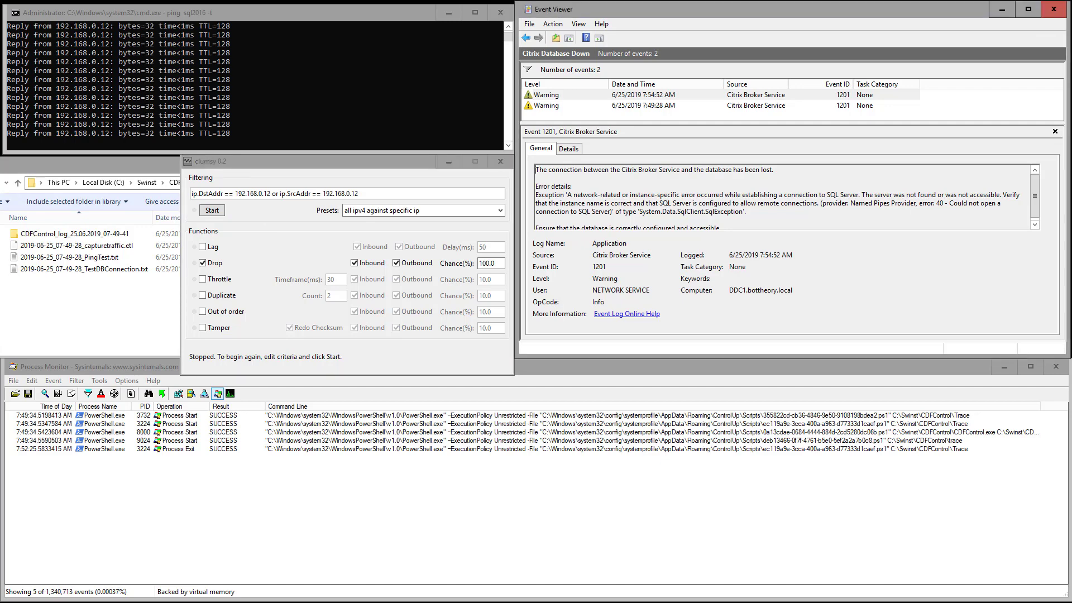
key(F5)
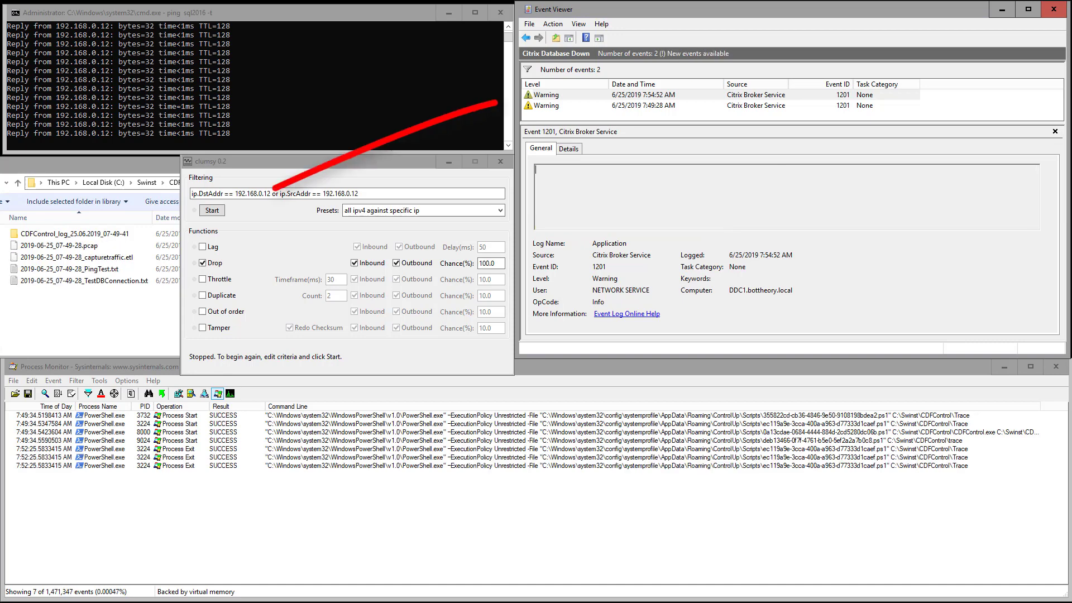